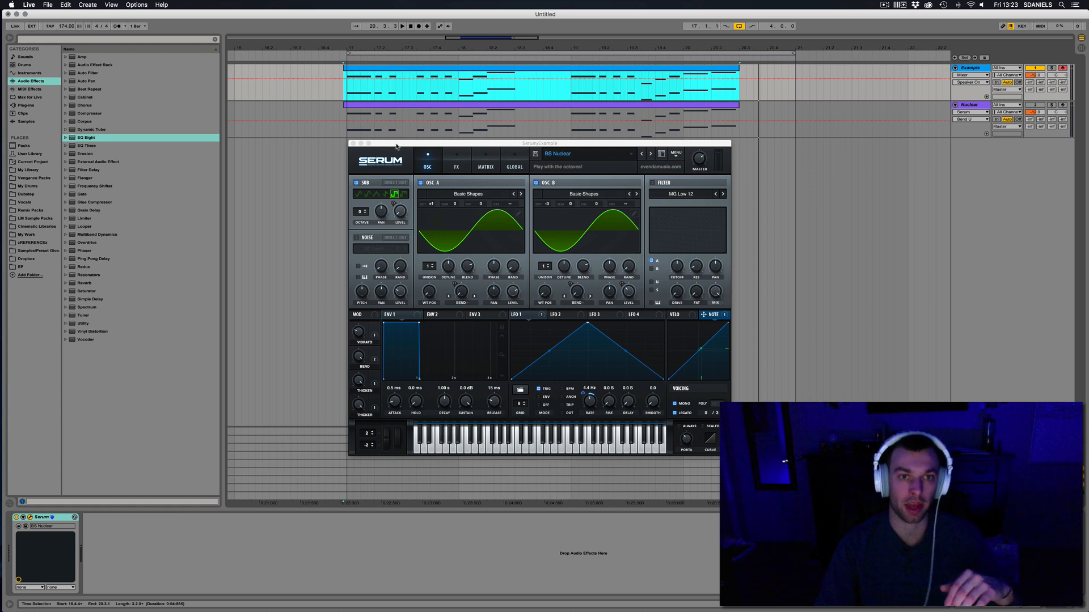
- Close the example synth window, make Nuclear the active armed track instead of Example, and open Serum on the Nuclear track
click(396, 146)
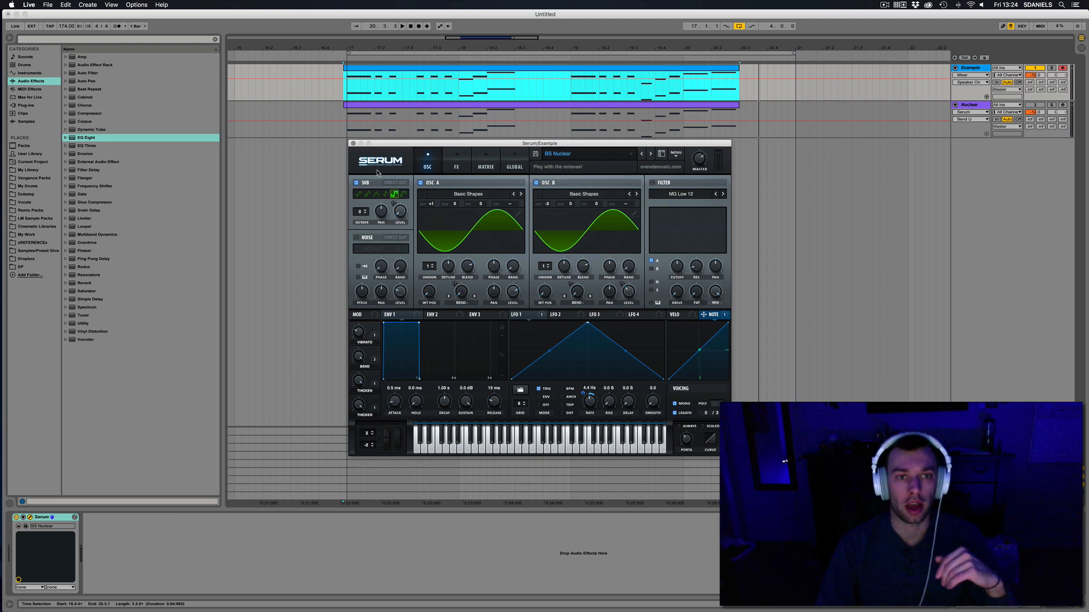
click(352, 144)
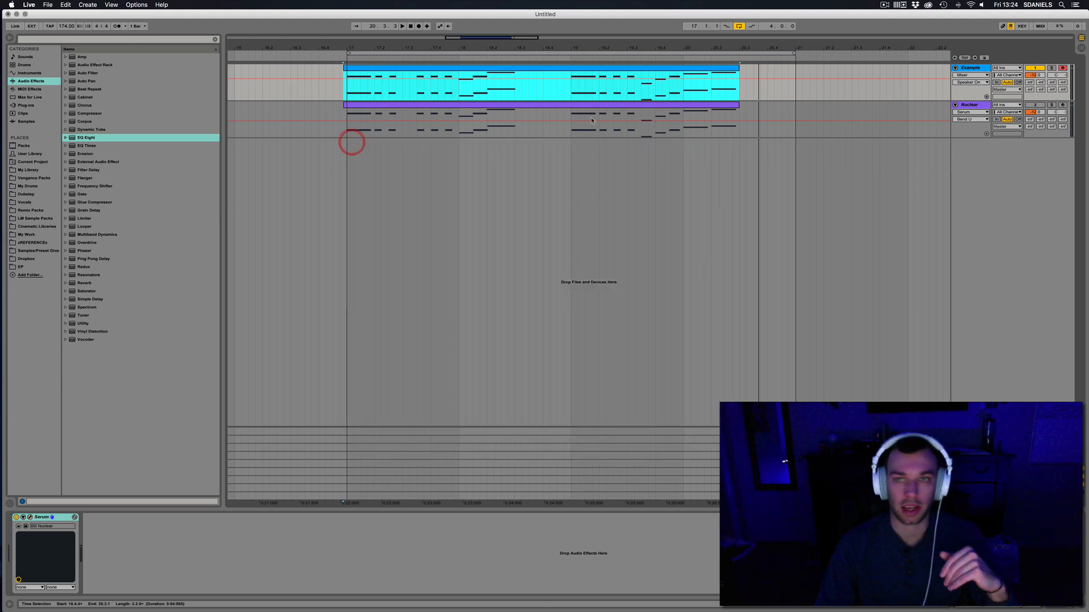
click(1041, 105)
click(1035, 69)
click(972, 106)
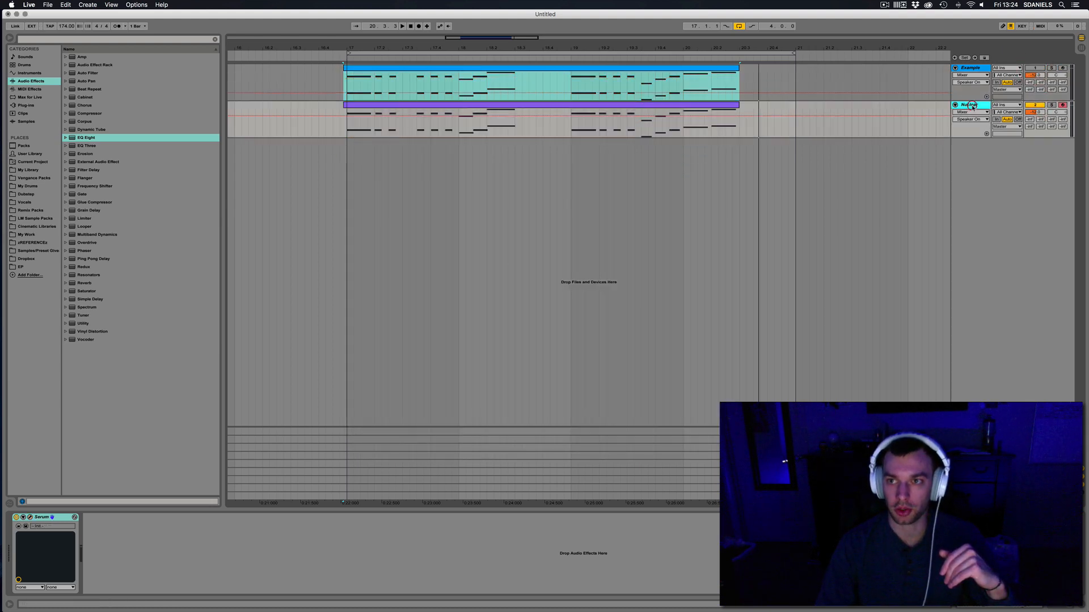
click(402, 132)
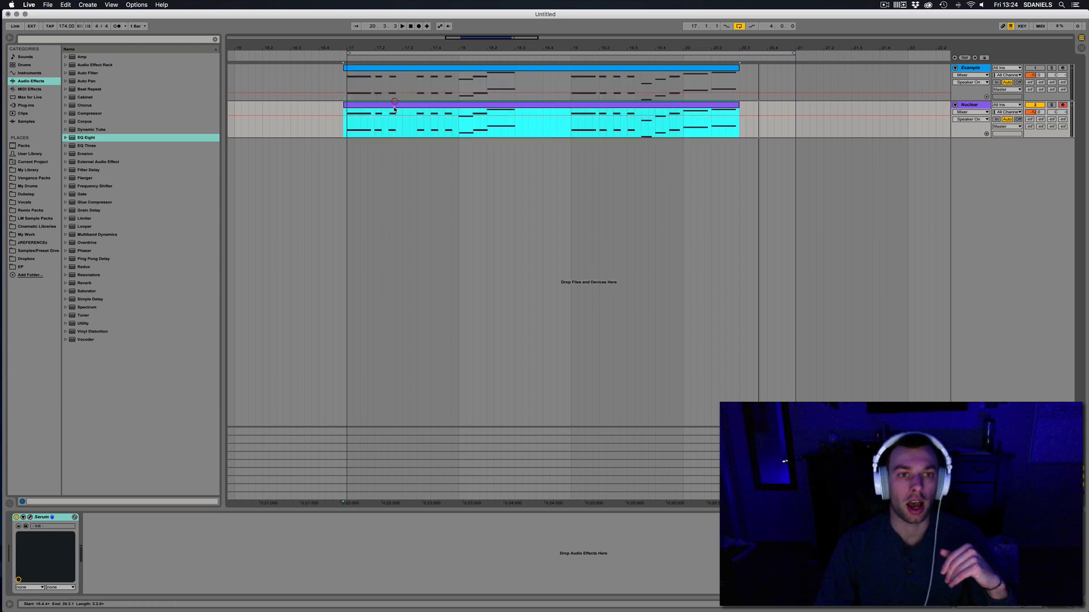
click(30, 517)
- Load the Init preset in Serum and set the voicing to Mono and Legato with some portamento added
click(555, 182)
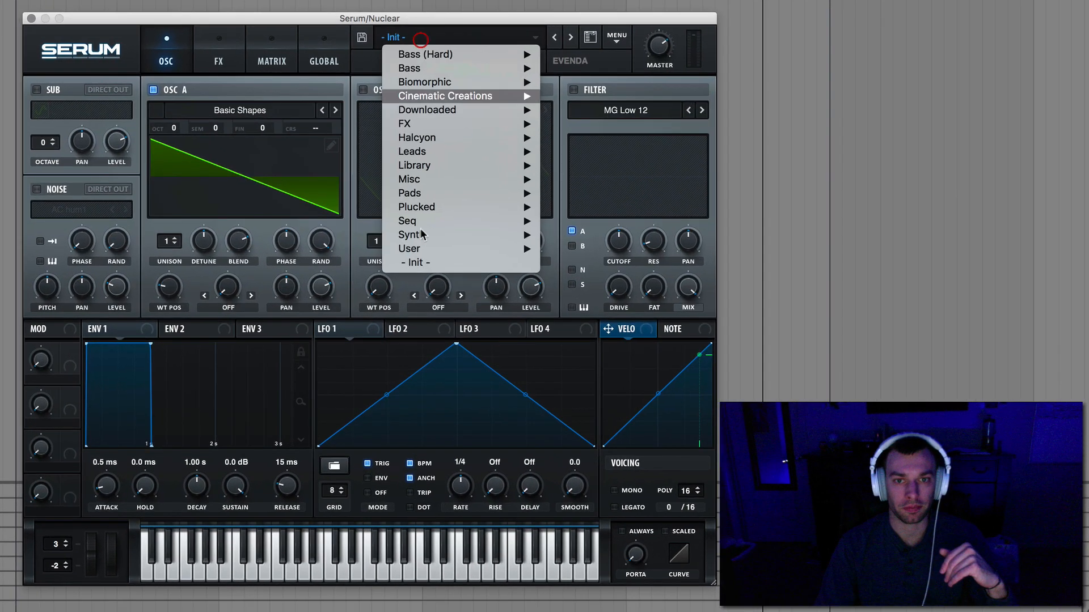
click(419, 267)
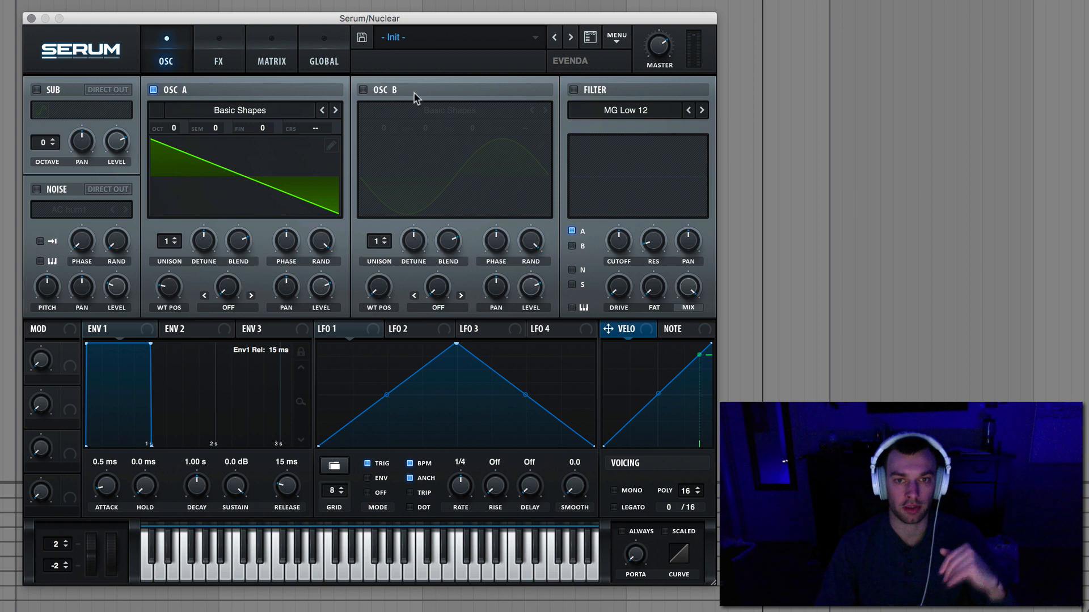
click(626, 491)
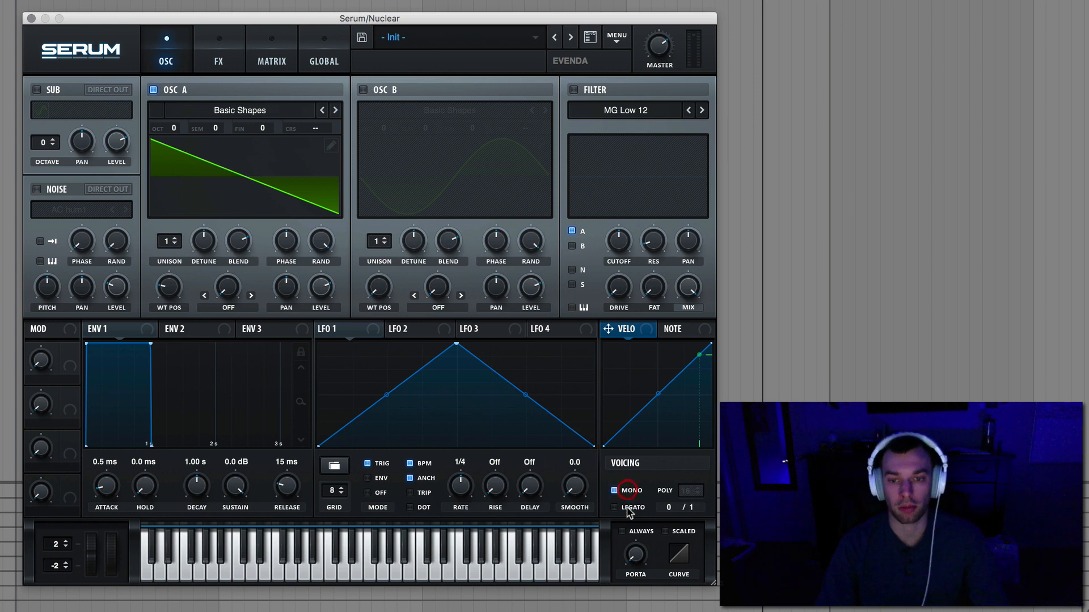
click(629, 509)
drag(635, 556, 639, 495)
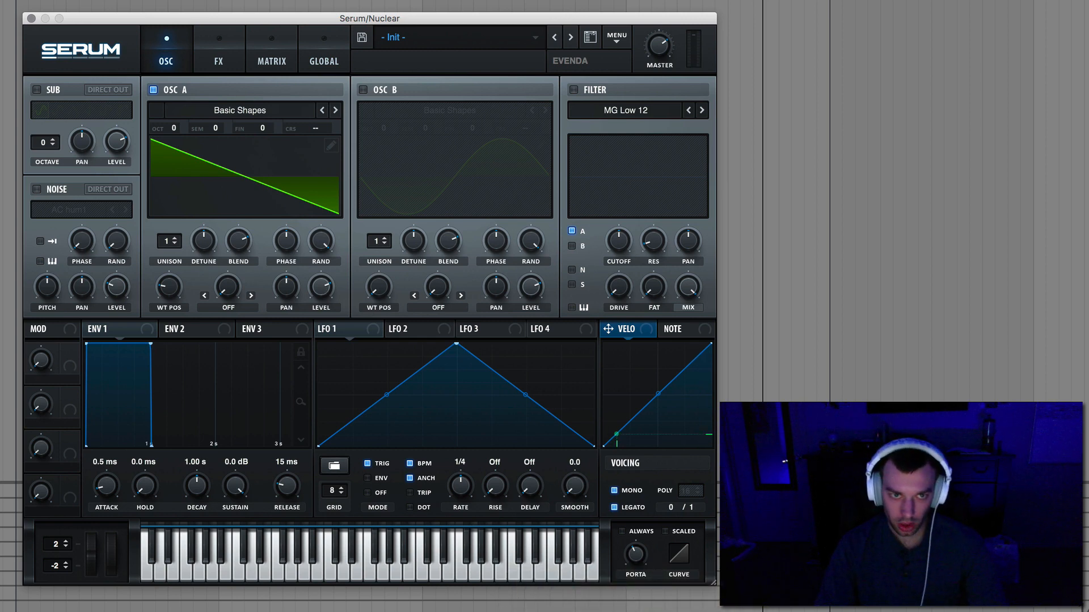
- Enable the sub oscillator and give it the square waveform
click(201, 2)
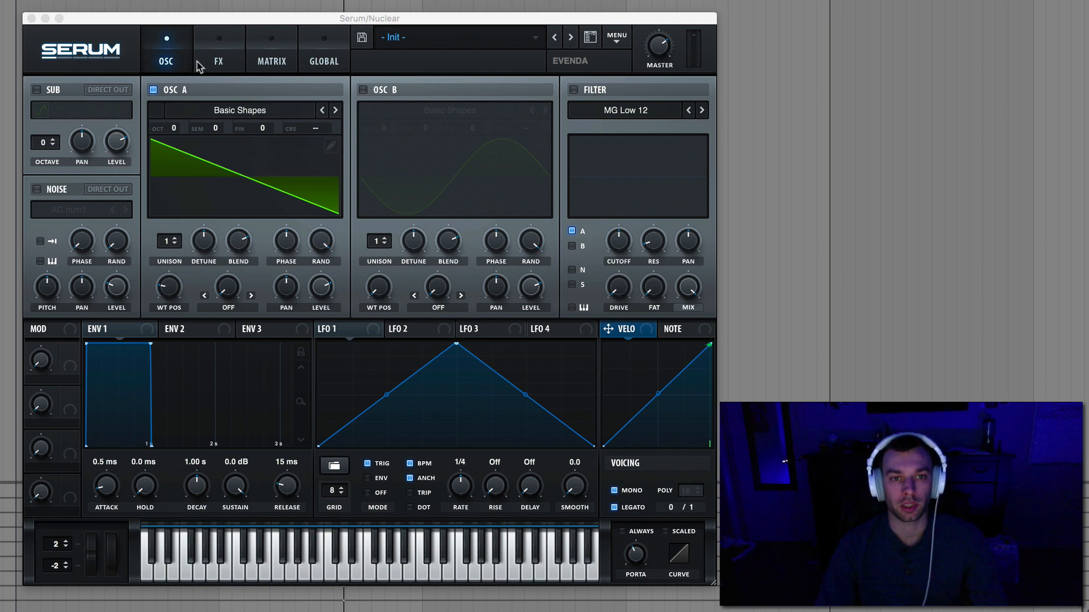
click(37, 89)
click(106, 112)
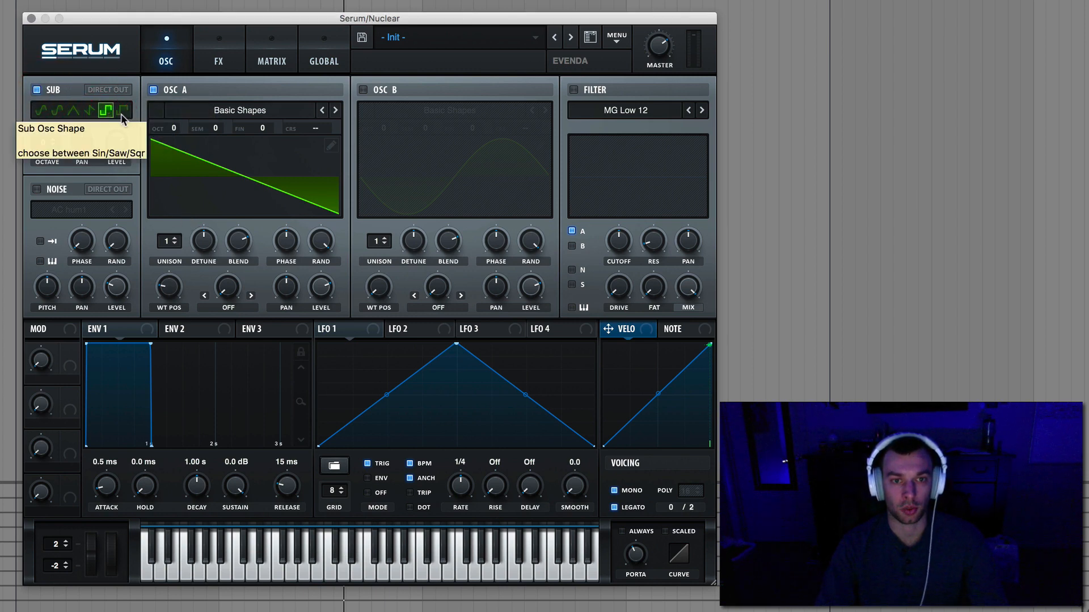
- Set oscillator A to the Analog Basic Shapes wavetable at its sine position and raise its octave to +1
click(227, 114)
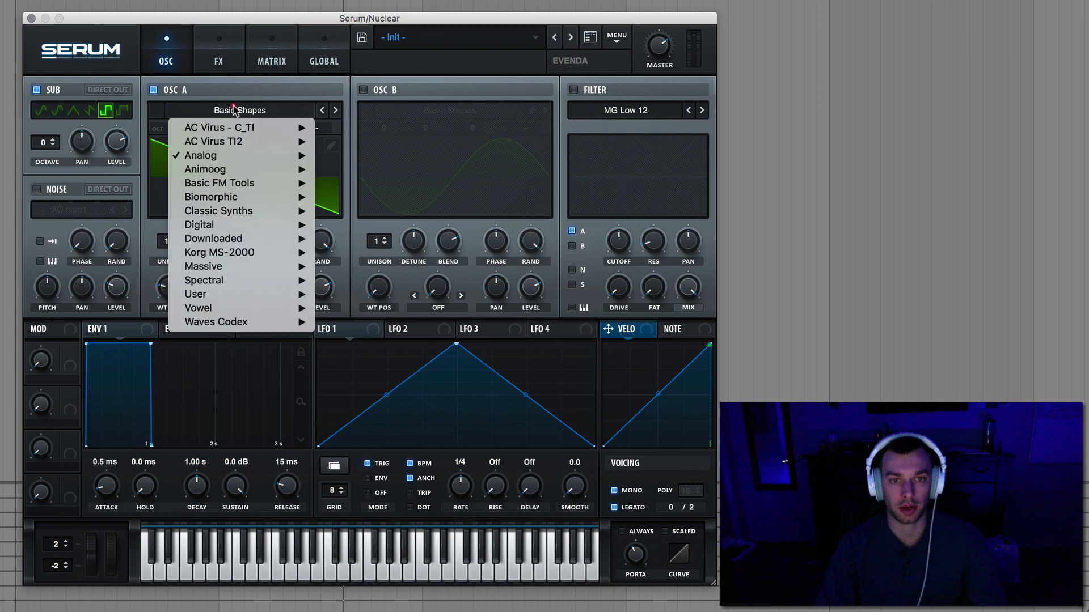
mouse_move(220, 154)
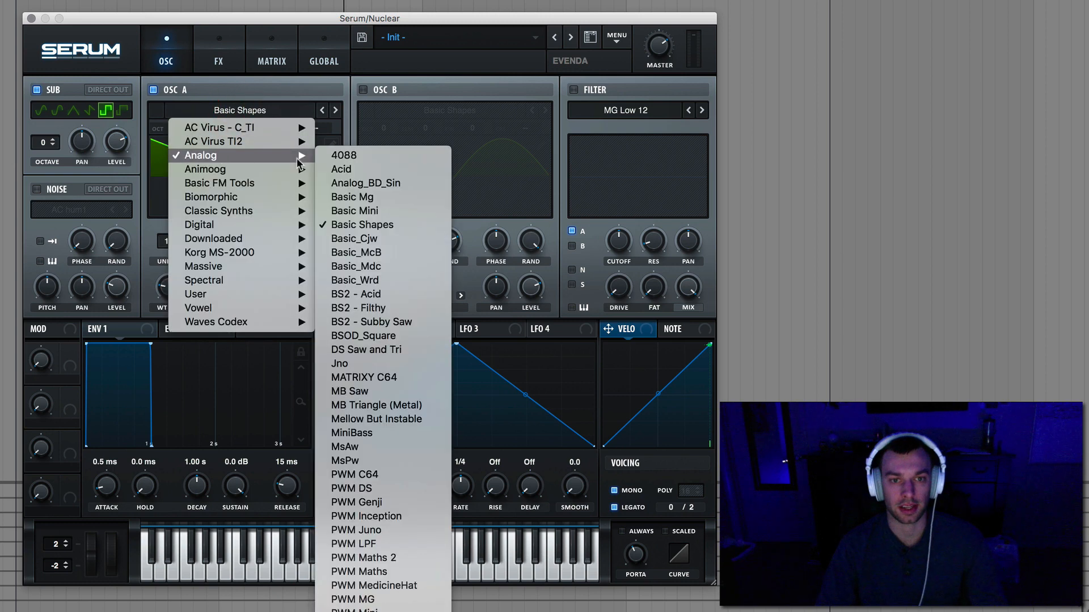
click(372, 226)
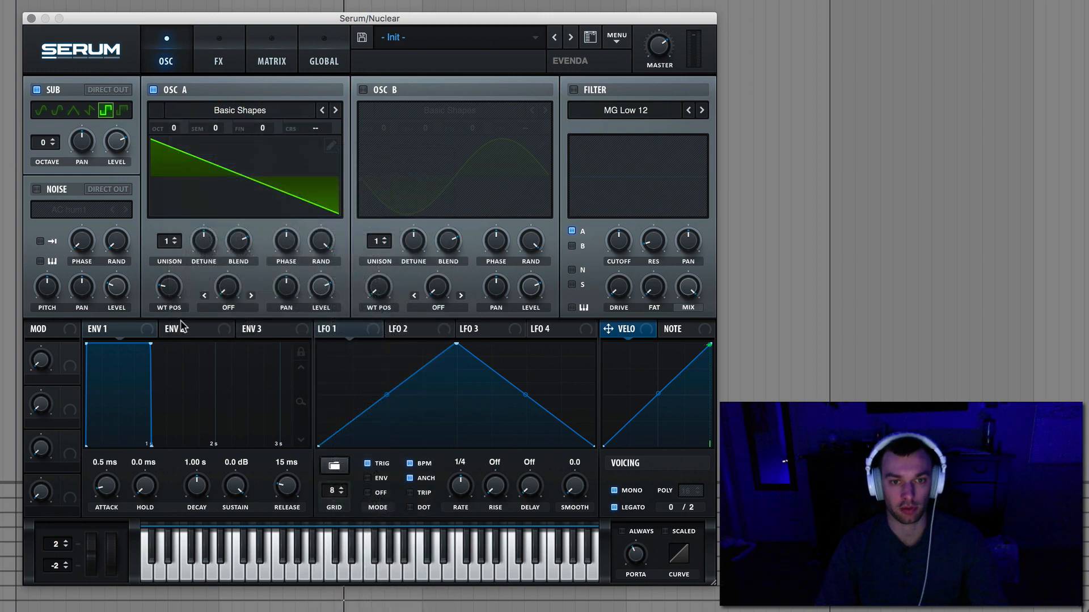
drag(170, 295, 167, 368)
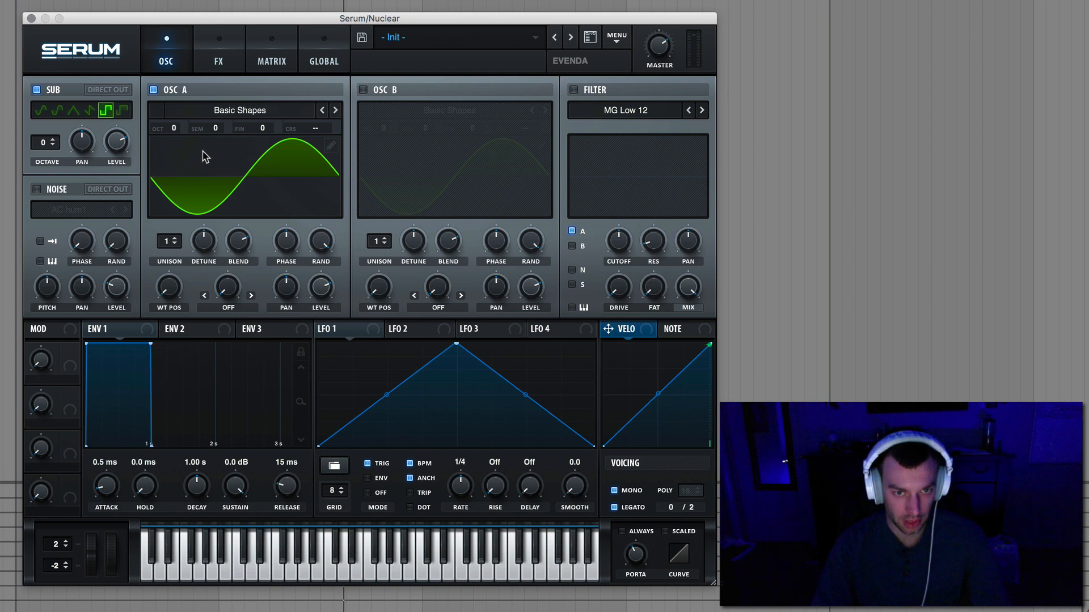
drag(174, 130, 176, 120)
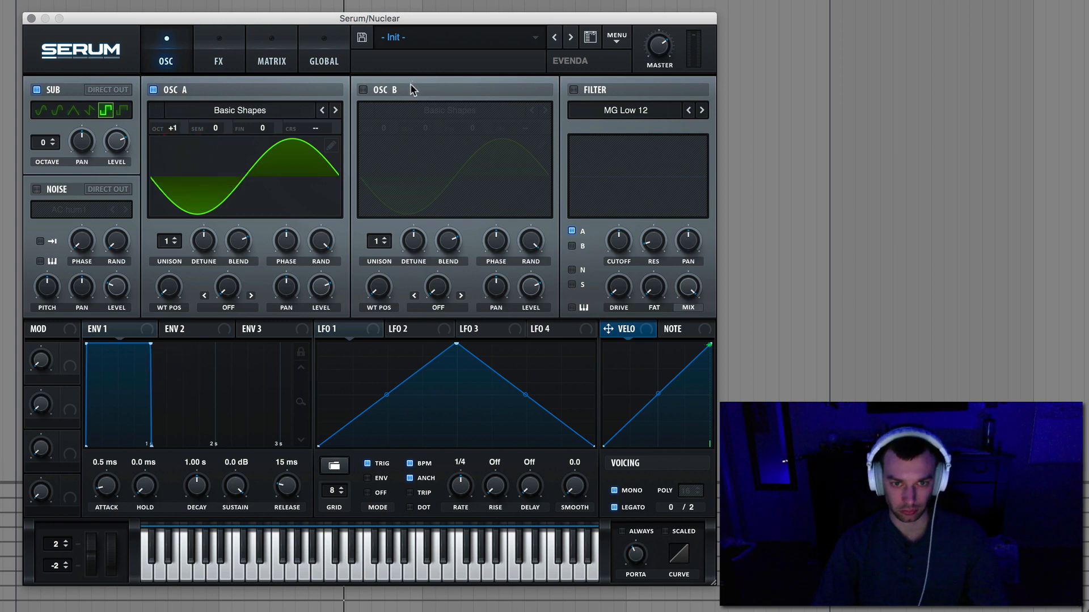
- Enable oscillator B with the Analog Basic Shapes sine wave and set its octave to -3
click(363, 90)
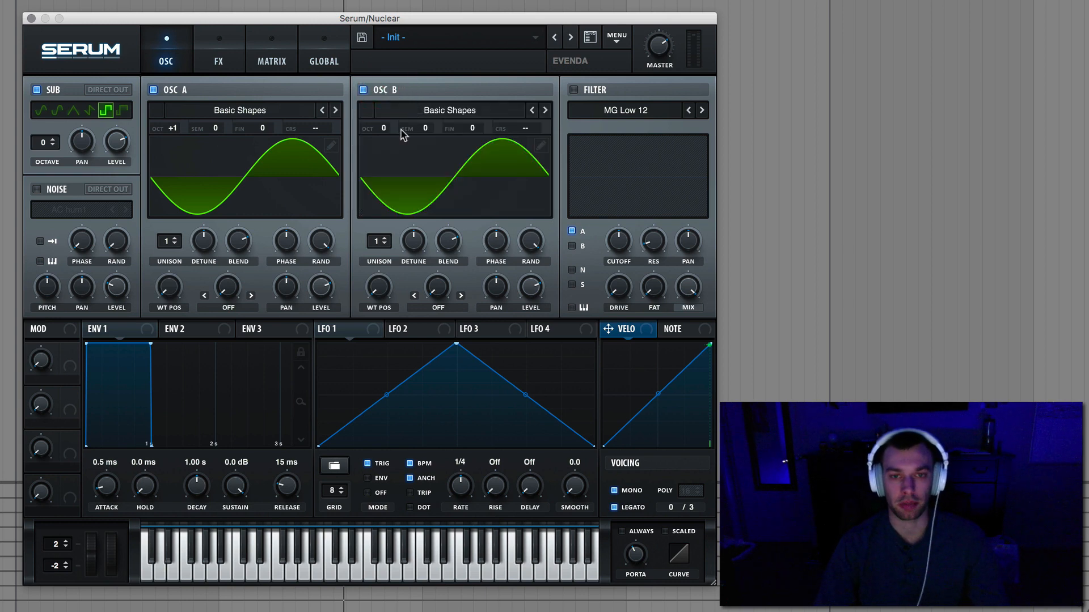
click(463, 110)
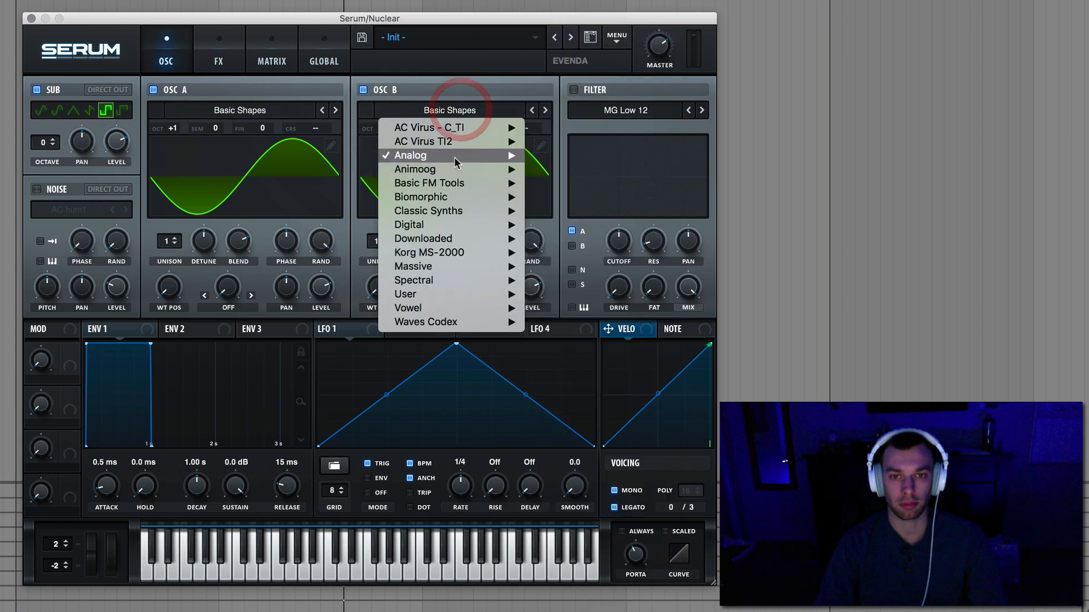
mouse_move(454, 156)
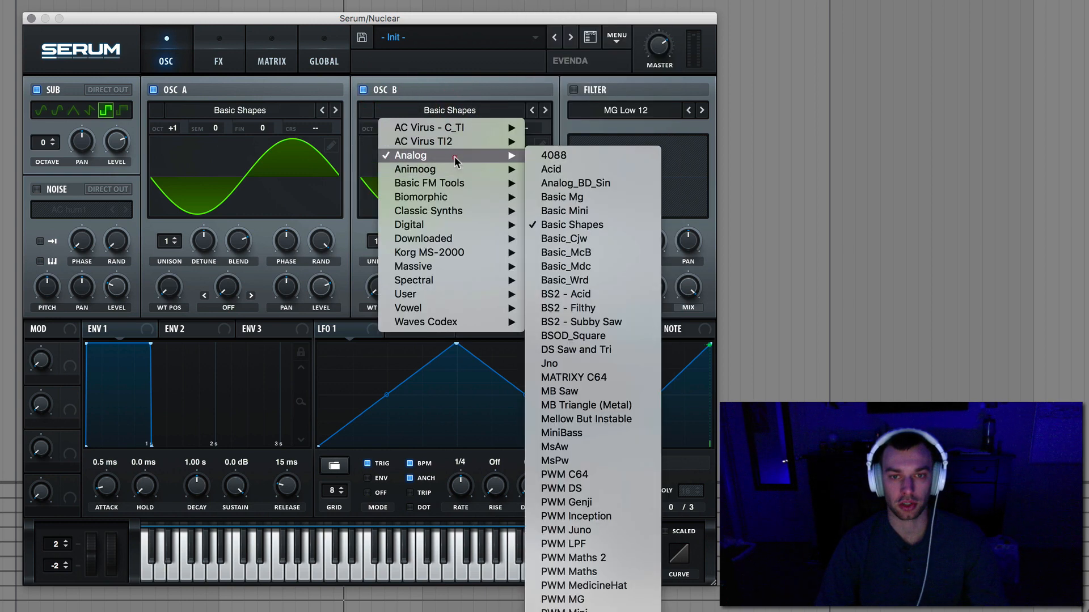
click(570, 226)
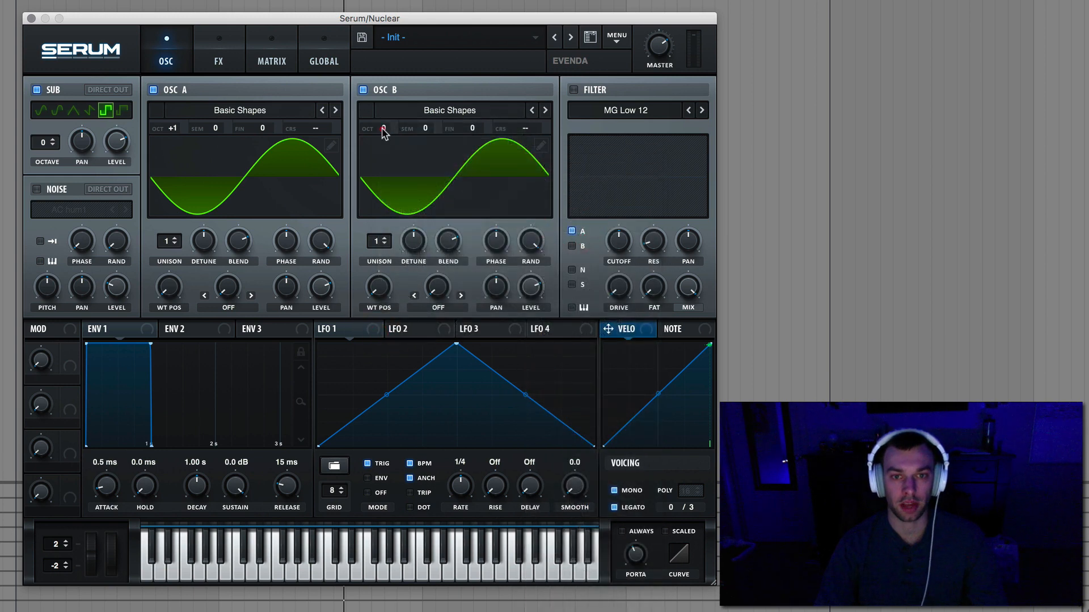
drag(384, 130, 378, 190)
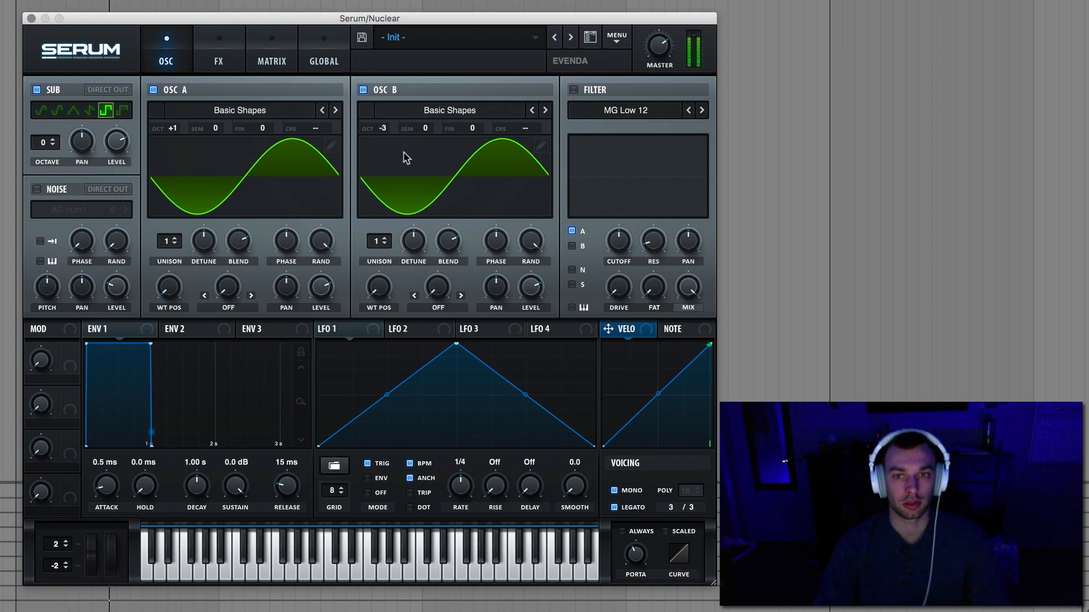
- Enable the Hyper/Dimension effect with a reduced Hyper mix and slightly more detune, plus full Dimension mix at a smaller size
click(238, 63)
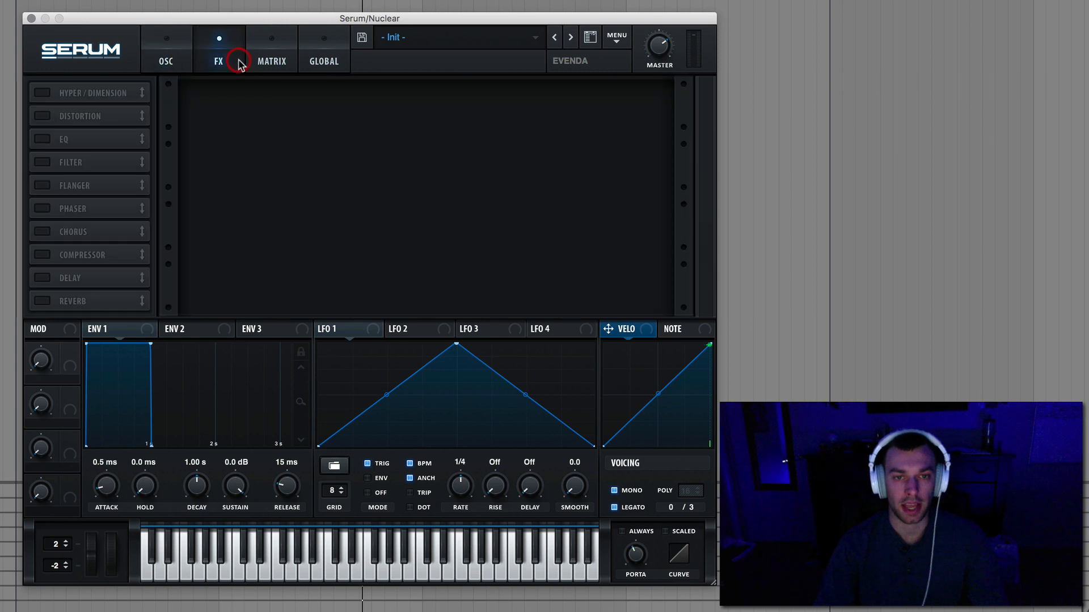
click(42, 95)
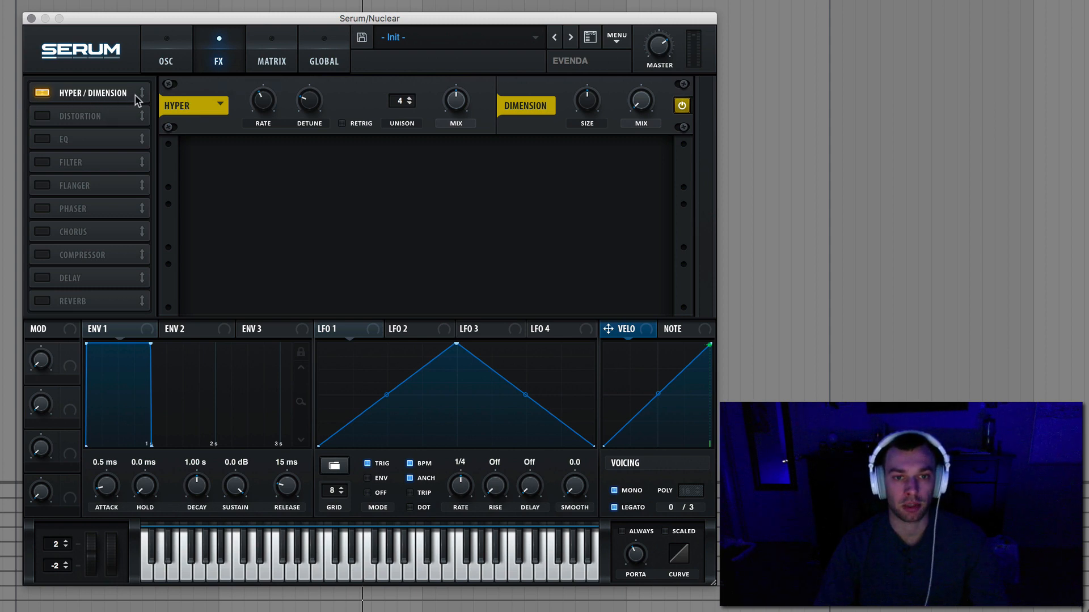
mouse_move(458, 103)
mouse_down()
mouse_move(455, 120)
mouse_move(453, 109)
mouse_up()
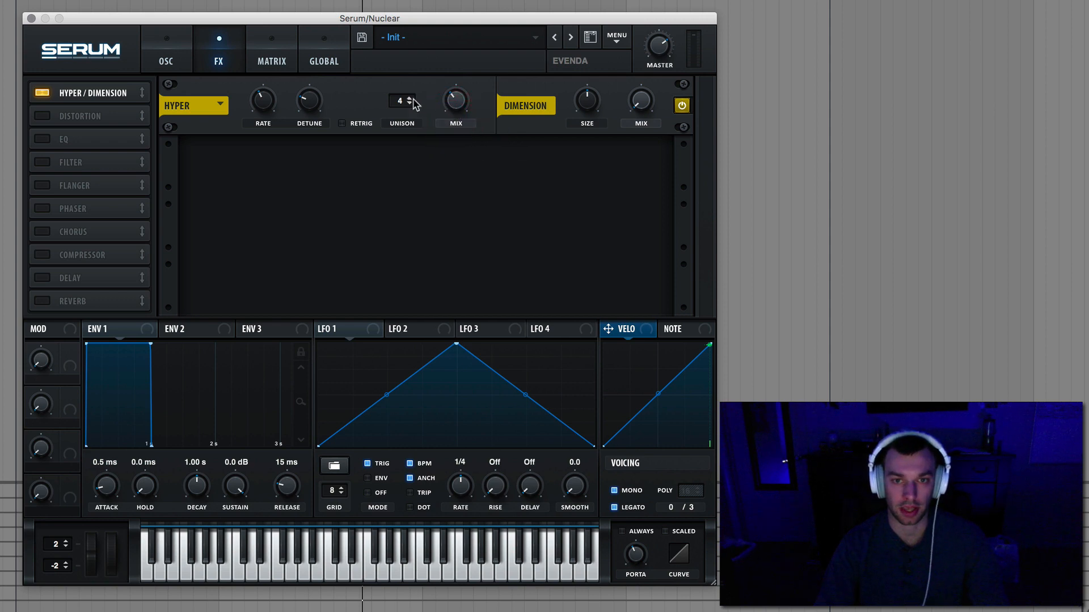
mouse_move(311, 102)
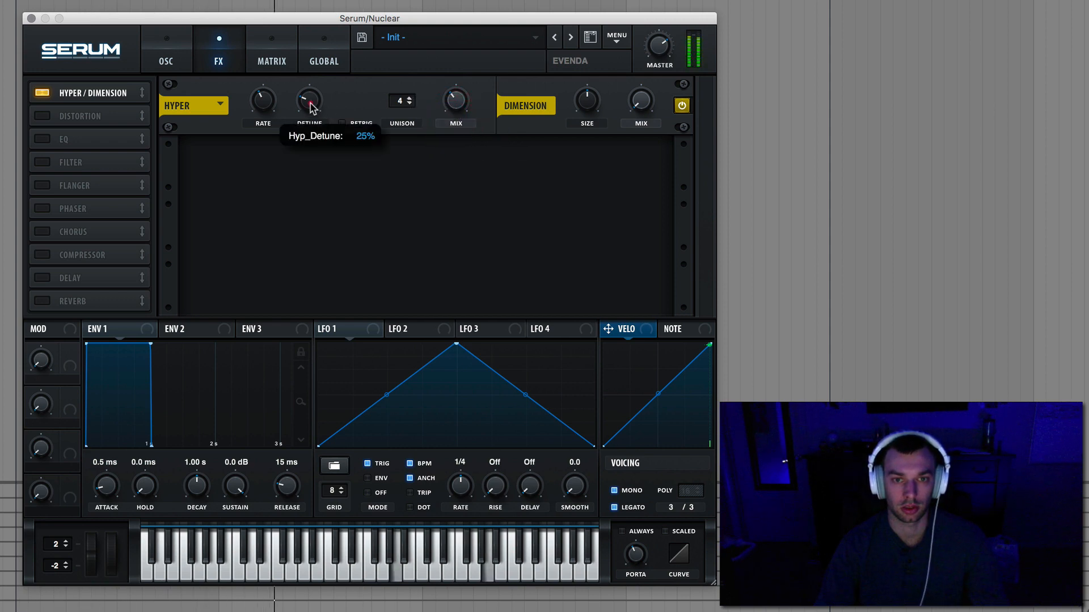
drag(313, 103, 313, 92)
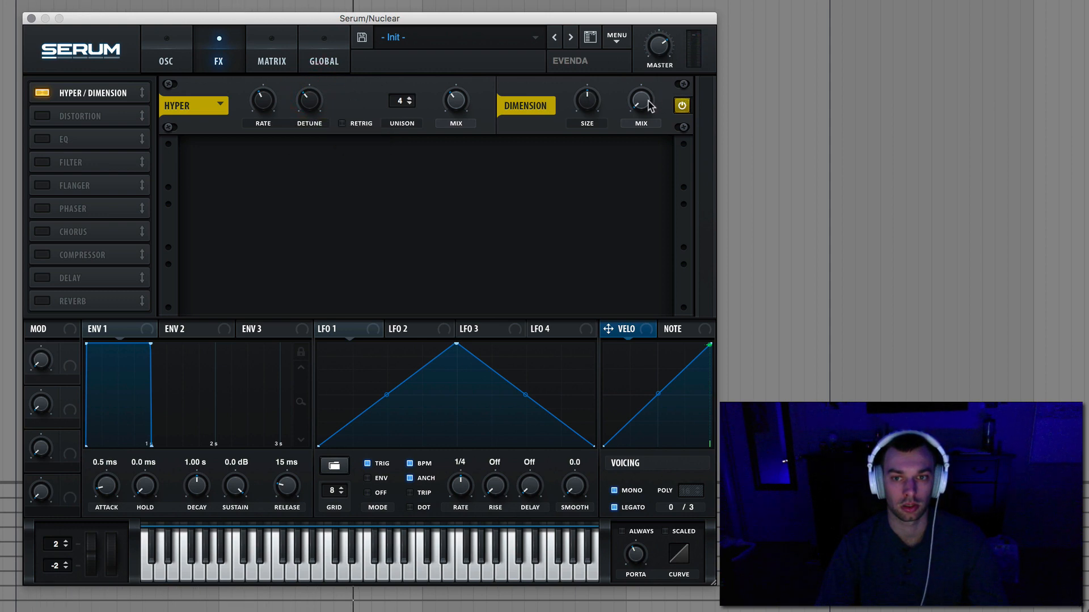
drag(644, 101, 646, 90)
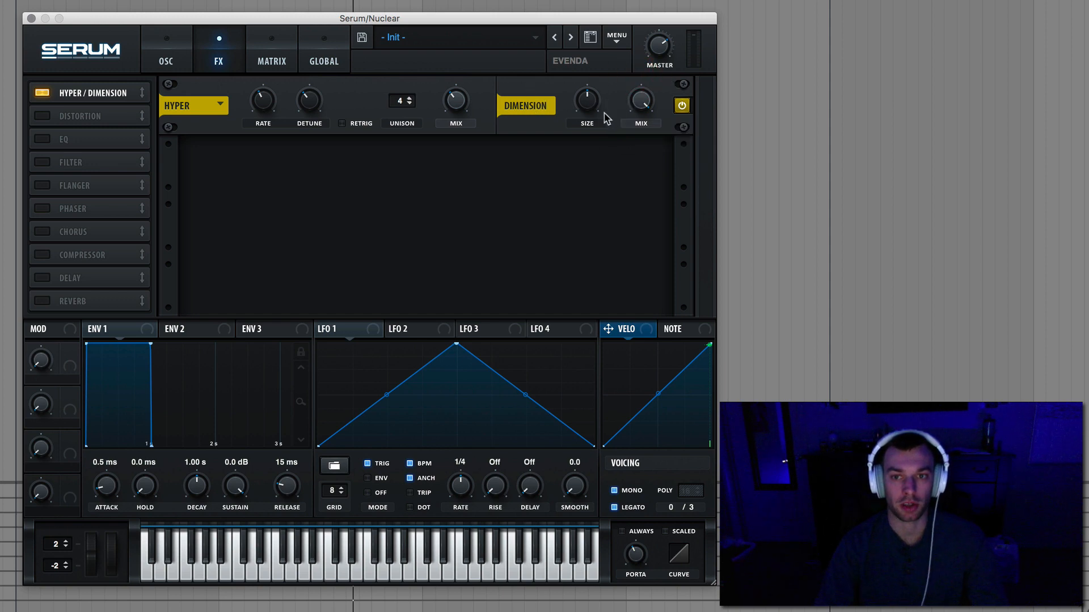
drag(587, 110, 573, 164)
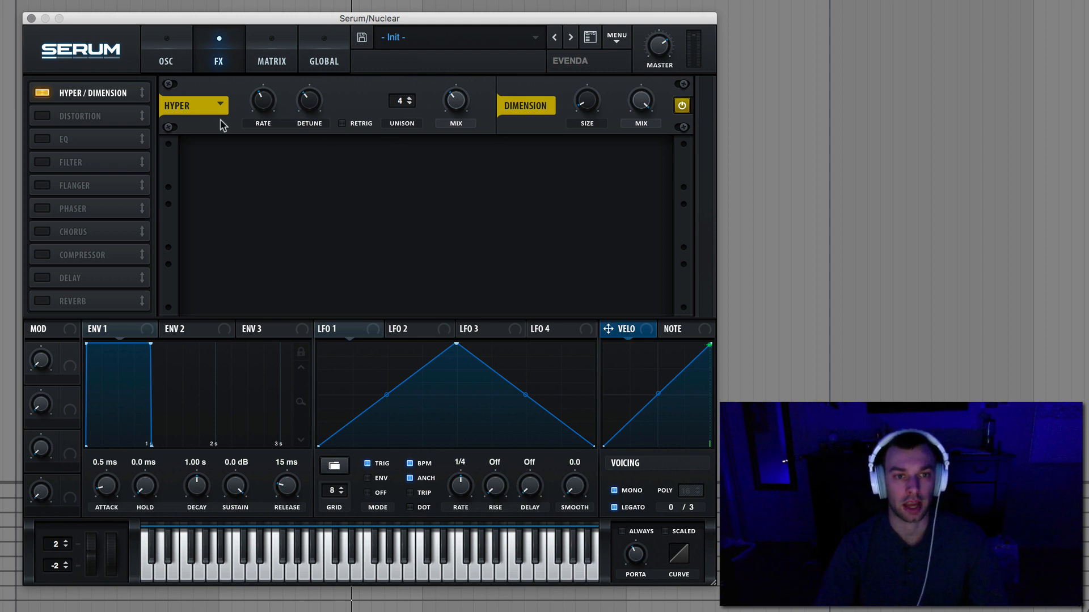
- Enable the distortion and compressor effects and place the compressor directly after the distortion in the effects chain
click(42, 116)
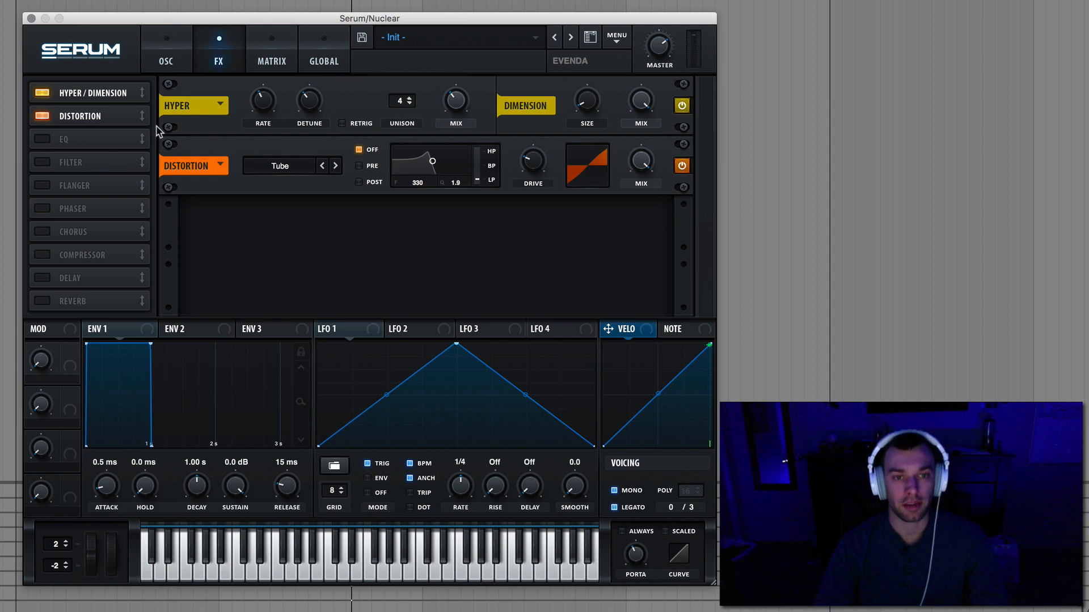
click(42, 255)
drag(66, 255, 82, 136)
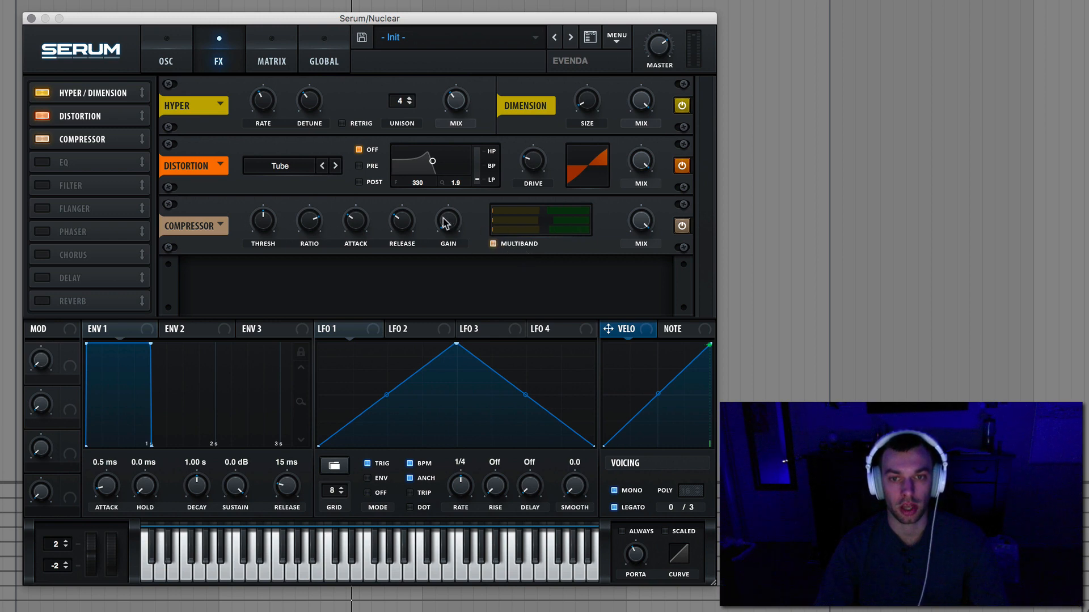
- Set the distortion type to HardClip and raise its drive strongly
click(286, 166)
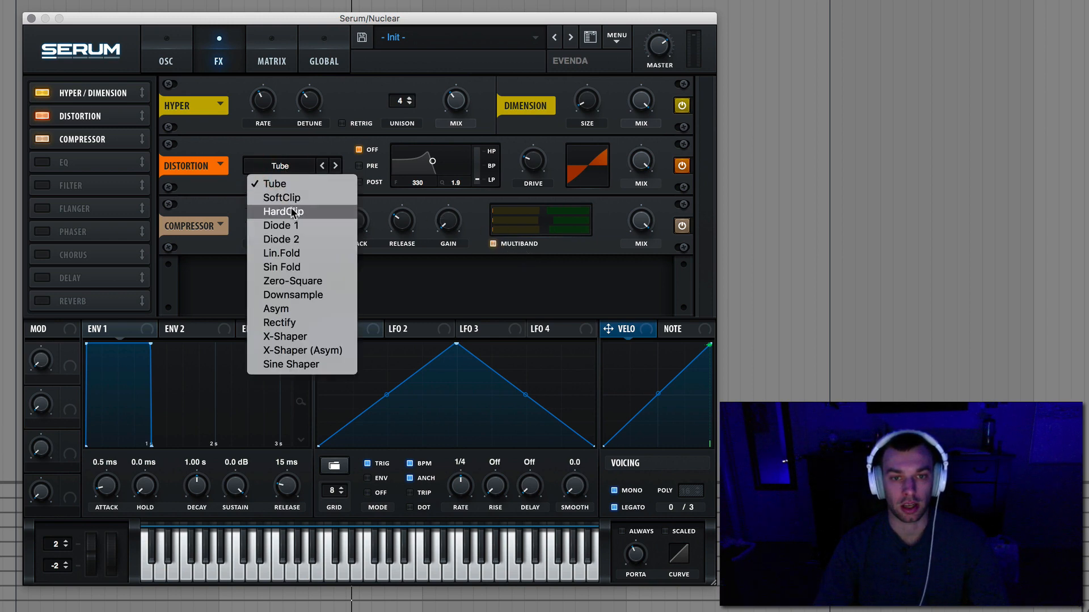
click(305, 212)
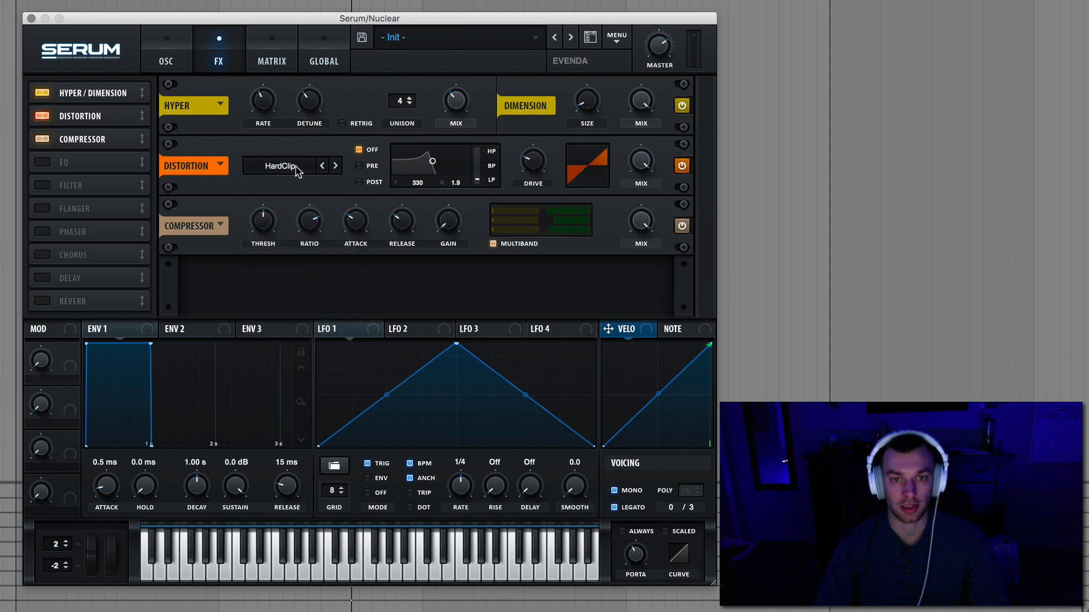
drag(531, 162, 532, 158)
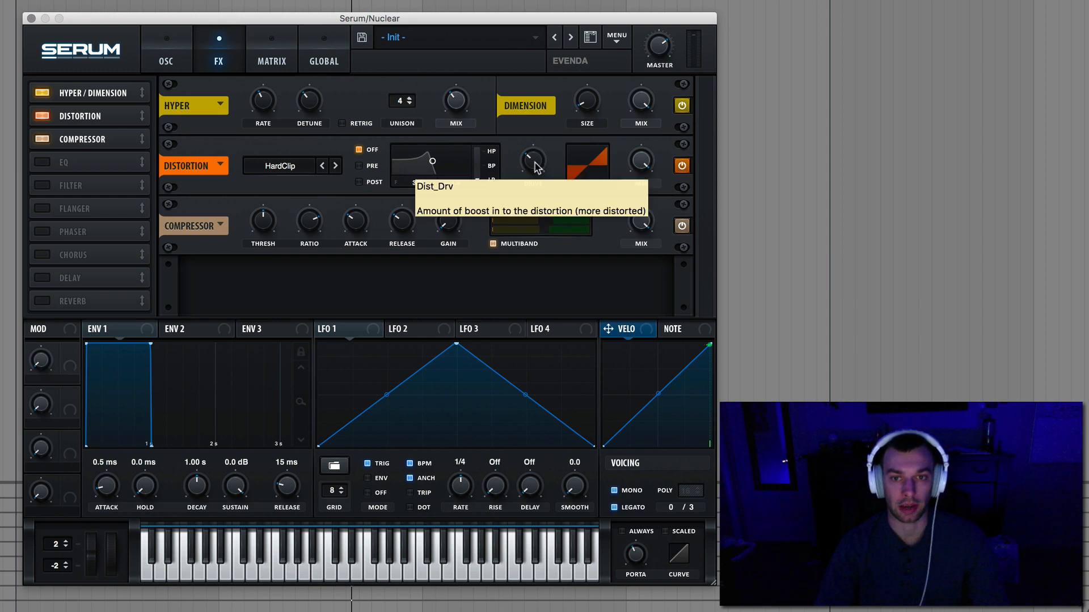
drag(535, 166, 545, 45)
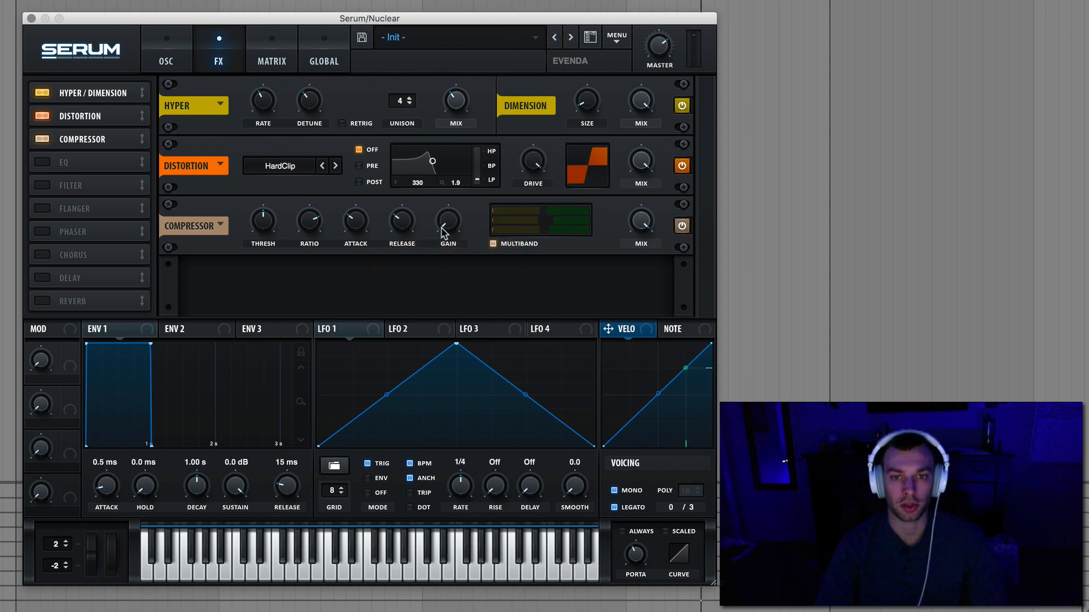
- Raise the multiband compressor's gain slightly and return to the oscillator settings
drag(441, 222, 450, 205)
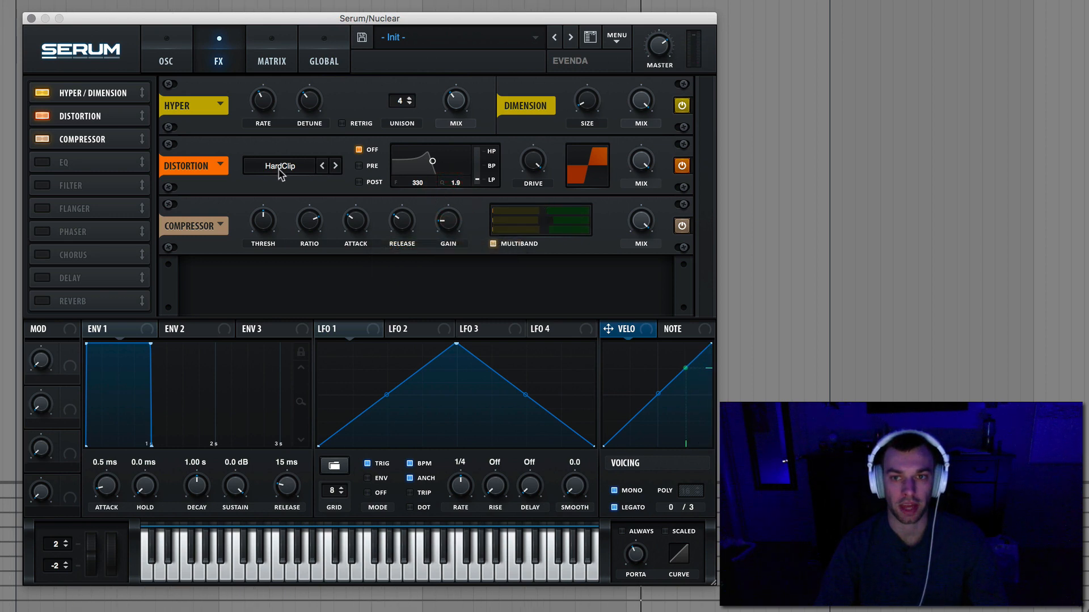
click(178, 59)
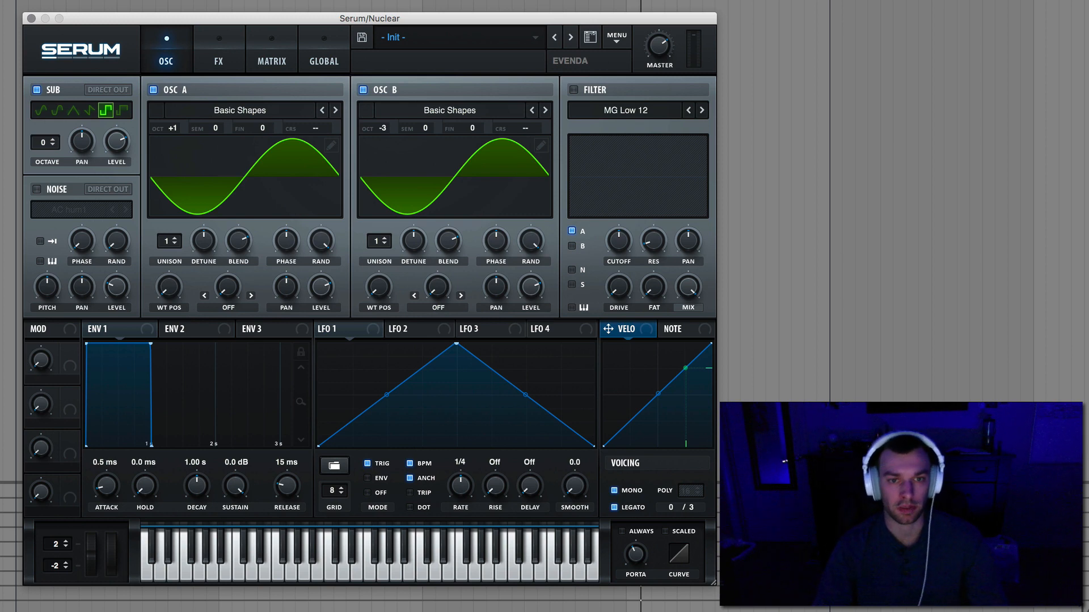
- Set the warp mode of both oscillators A and B to Bend -
click(252, 297)
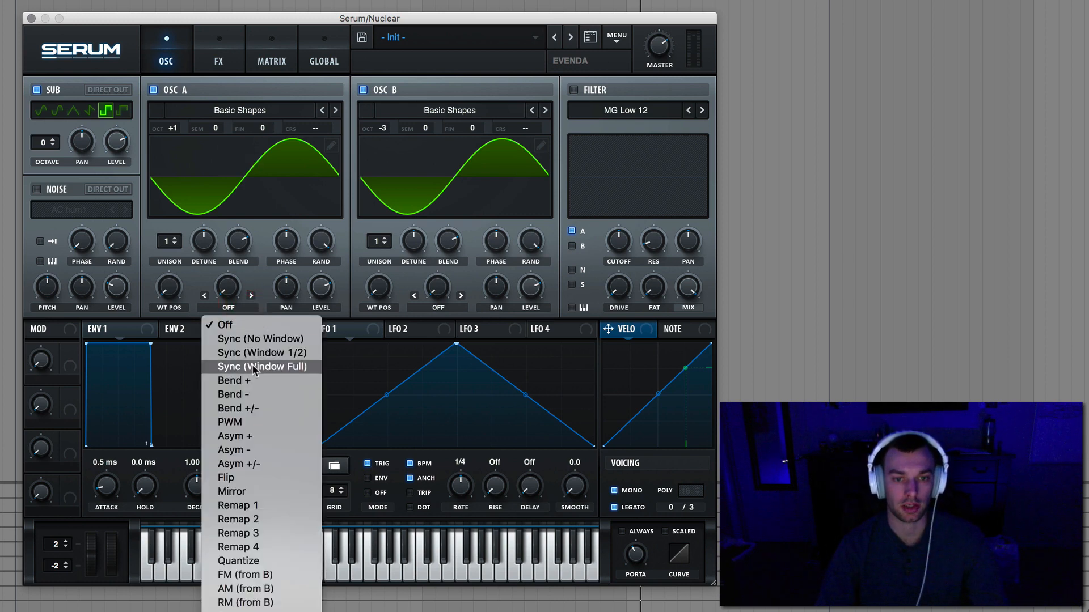
click(250, 395)
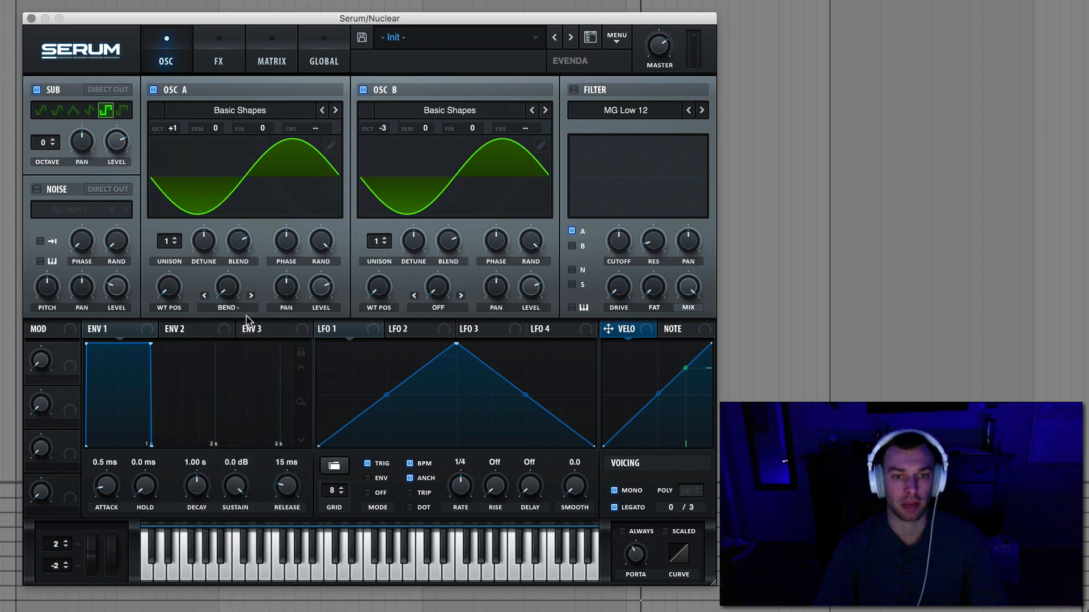
click(445, 310)
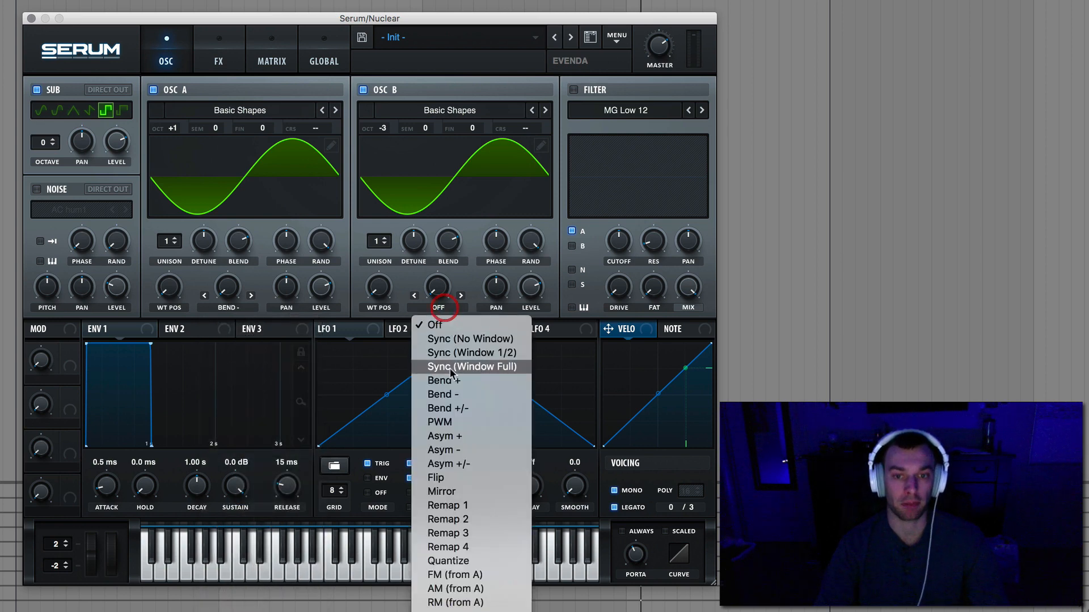
click(444, 396)
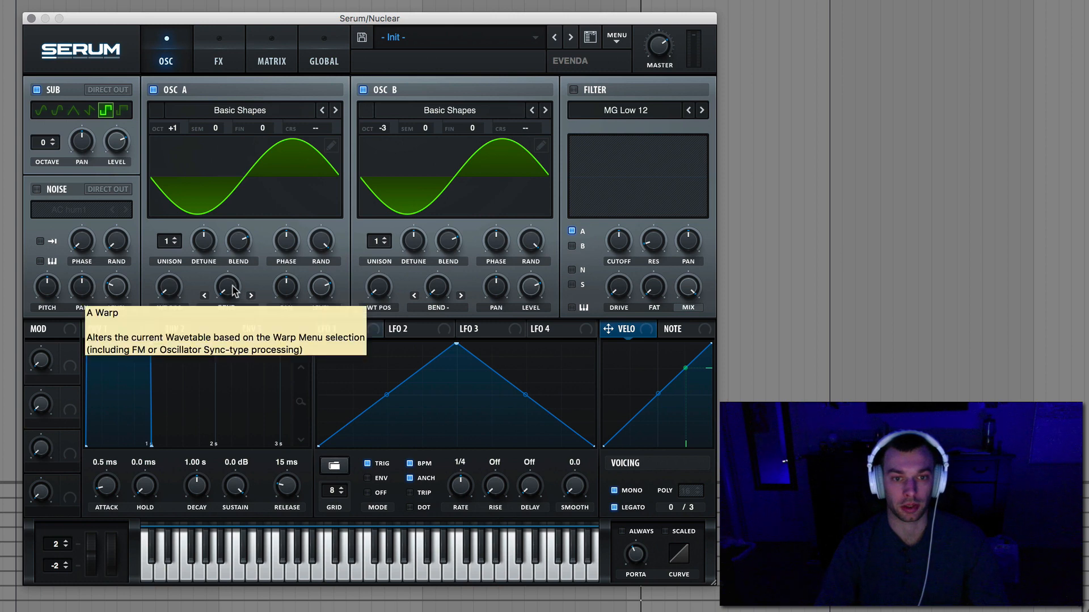
- Raise the Bend - warp amount to maximum on both oscillators and play the clip to hear the result
drag(232, 291, 251, 130)
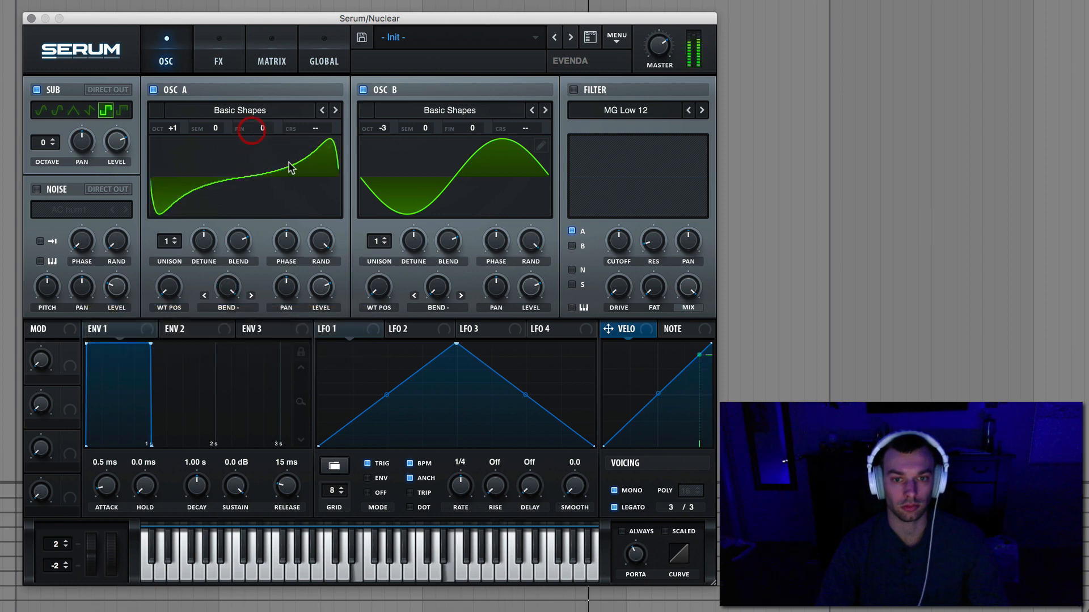
drag(437, 288, 464, 116)
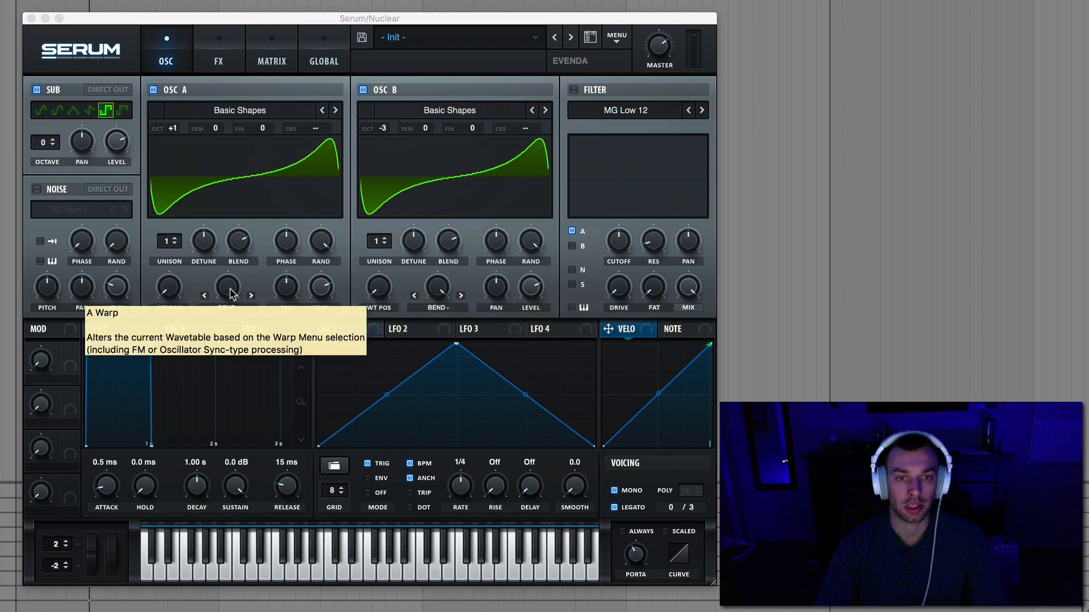
drag(438, 286, 444, 208)
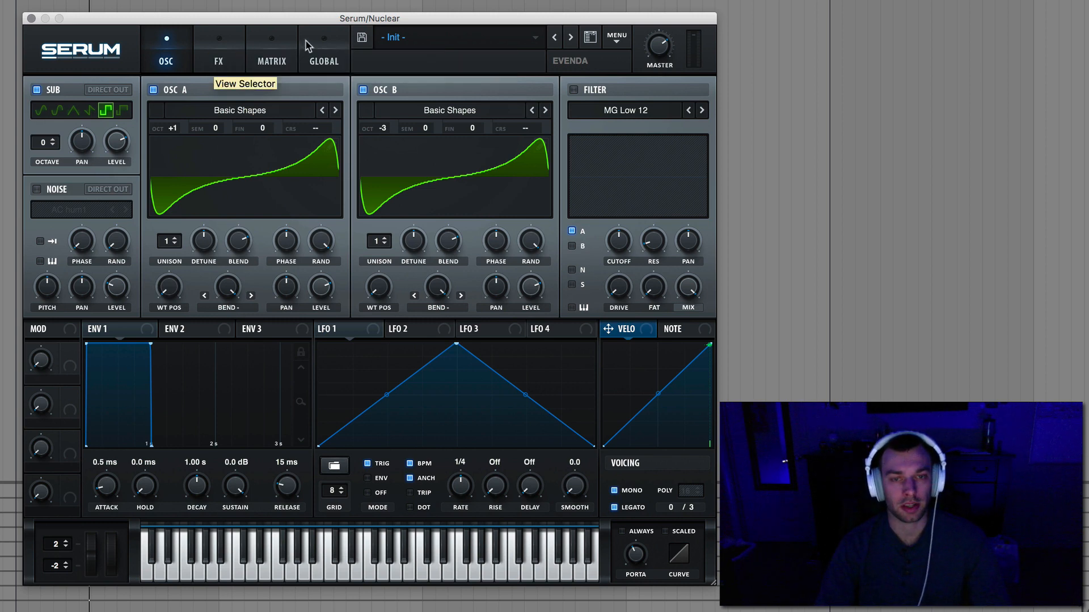
key(space)
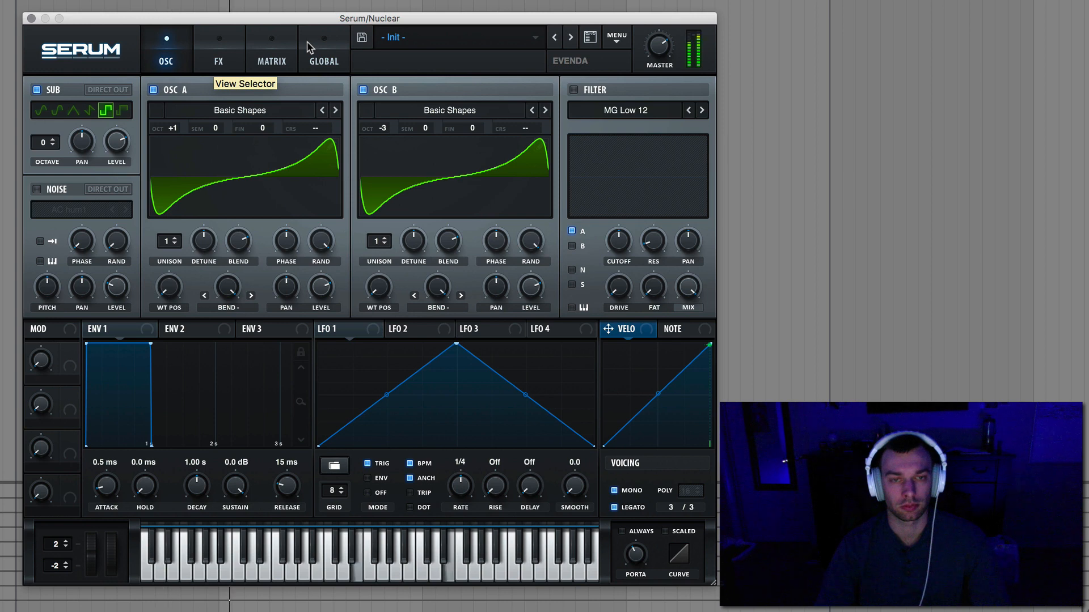
- Check the typable-values preference, and route LFO 1 to oscillator A's coarse pitch in the modulation matrix as a bidirectional modulation
click(323, 51)
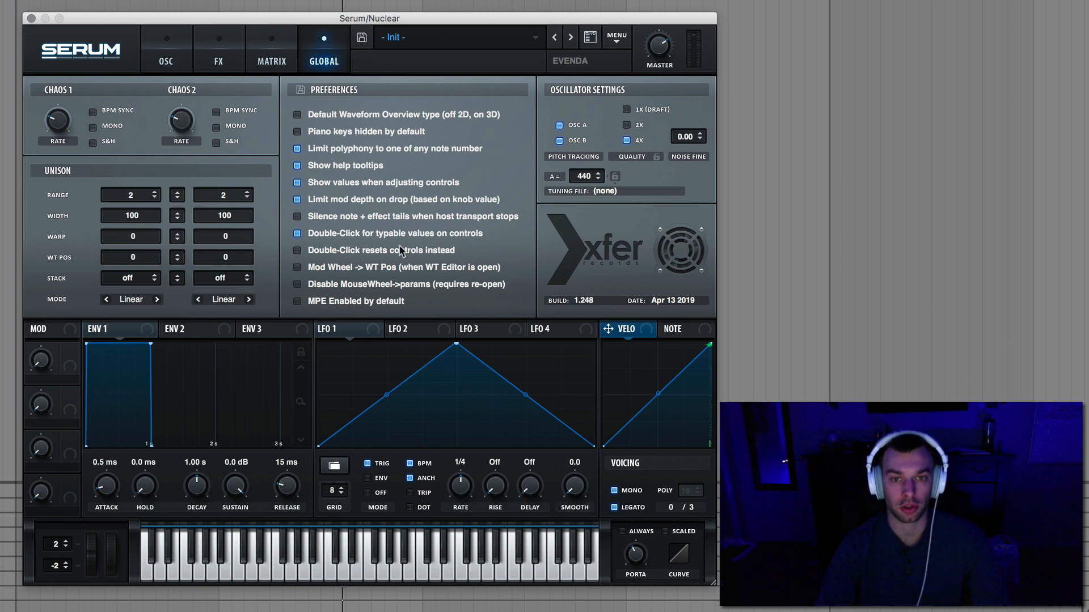
click(297, 233)
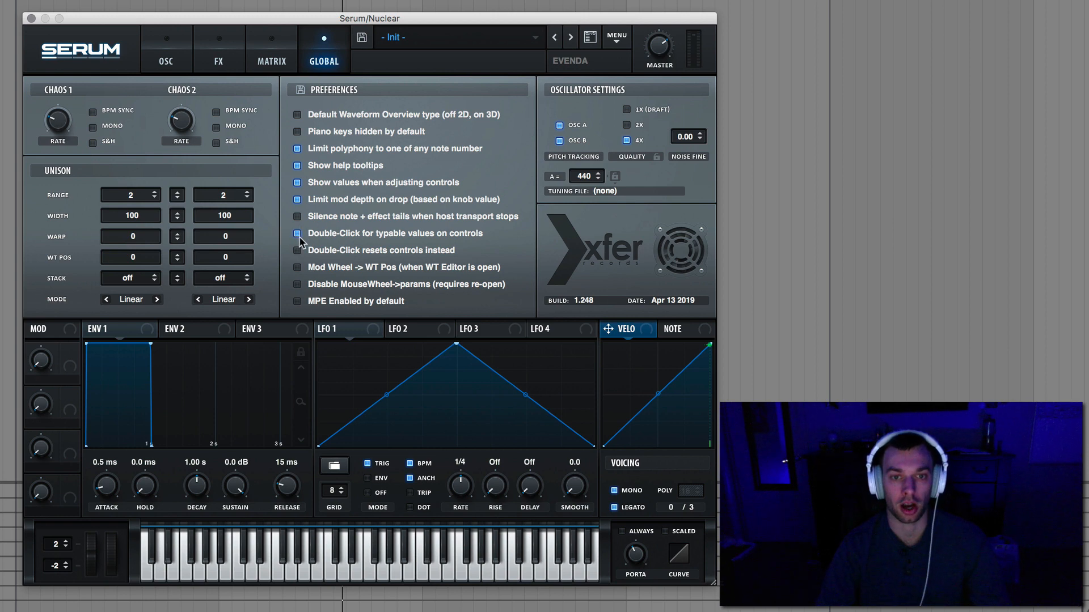
click(271, 51)
click(62, 109)
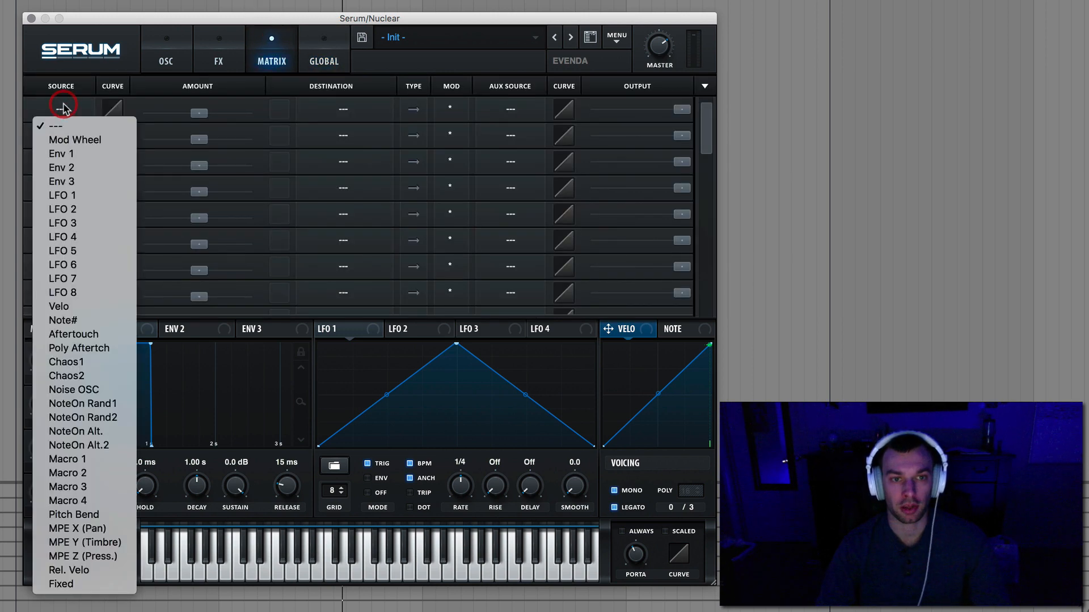
click(71, 195)
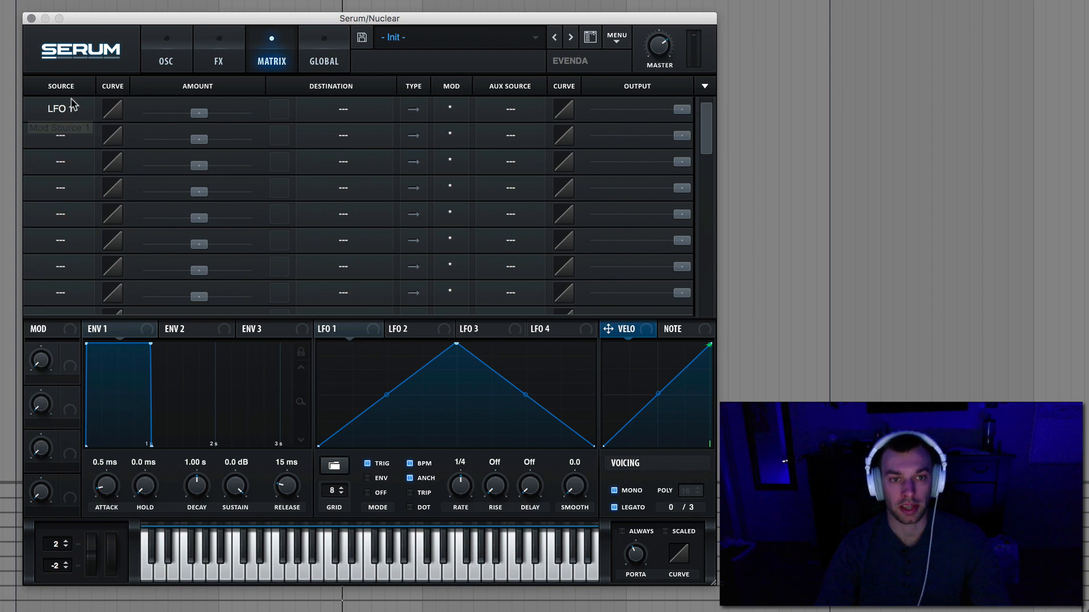
click(329, 109)
mouse_move(346, 128)
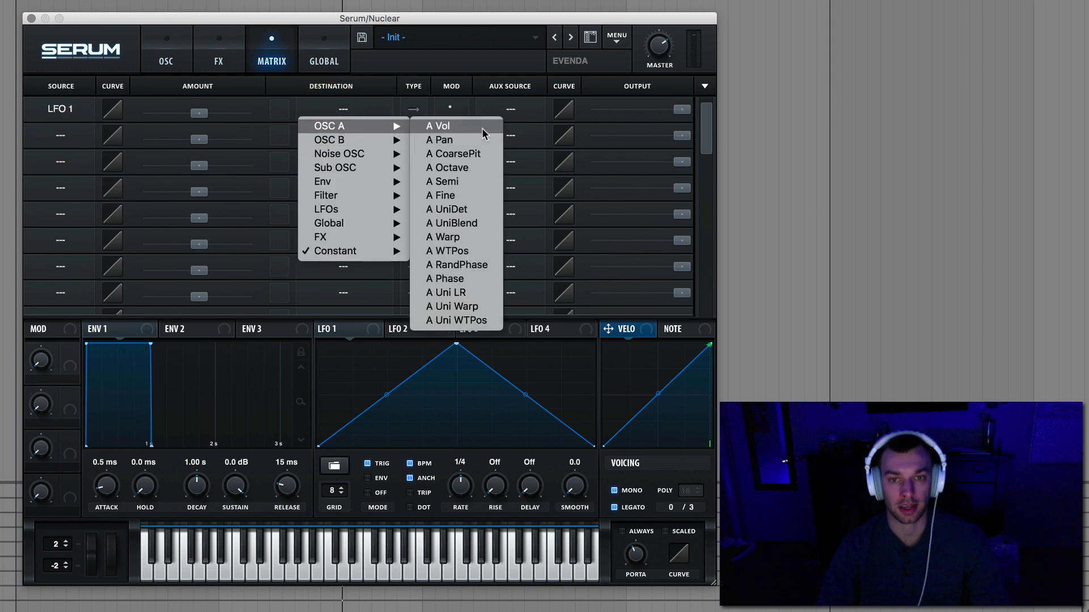
click(481, 151)
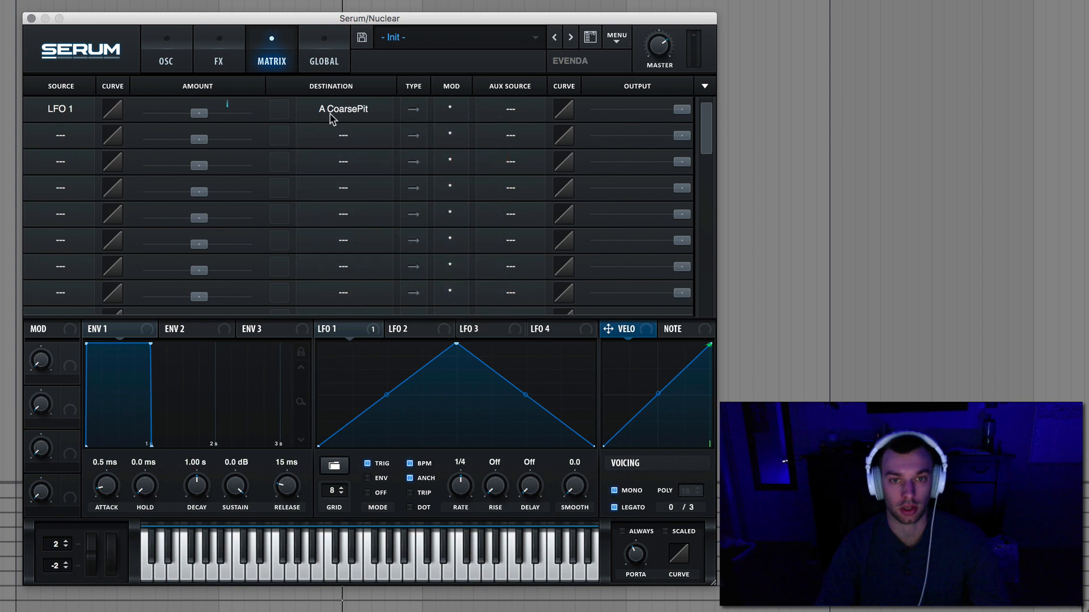
click(413, 113)
- Add a second matrix row routing LFO 1 to oscillator B's coarse pitch, also as a bidirectional modulation
click(68, 139)
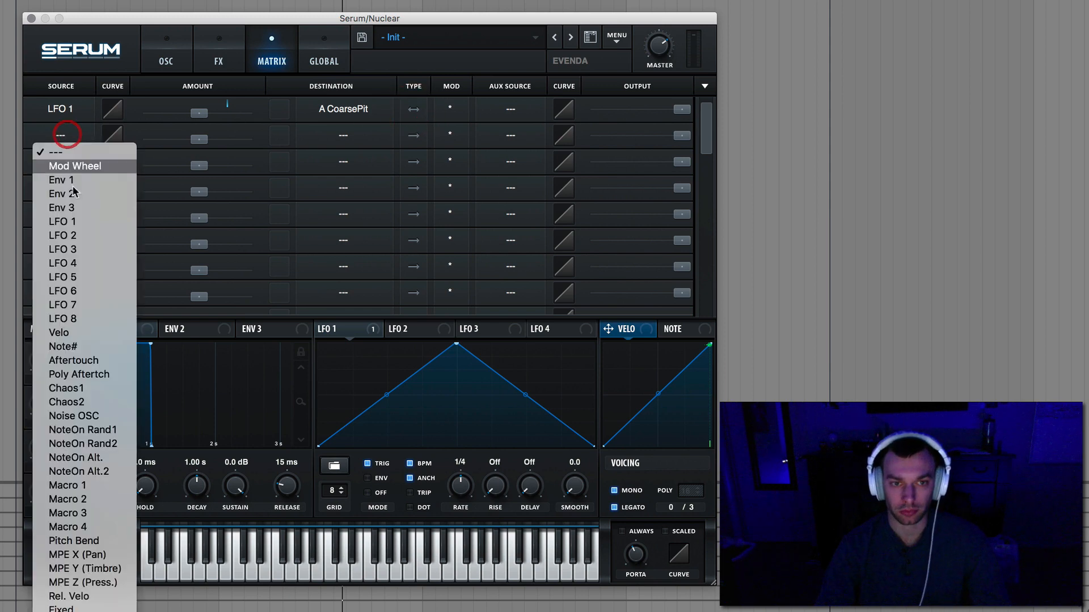
click(74, 236)
click(62, 136)
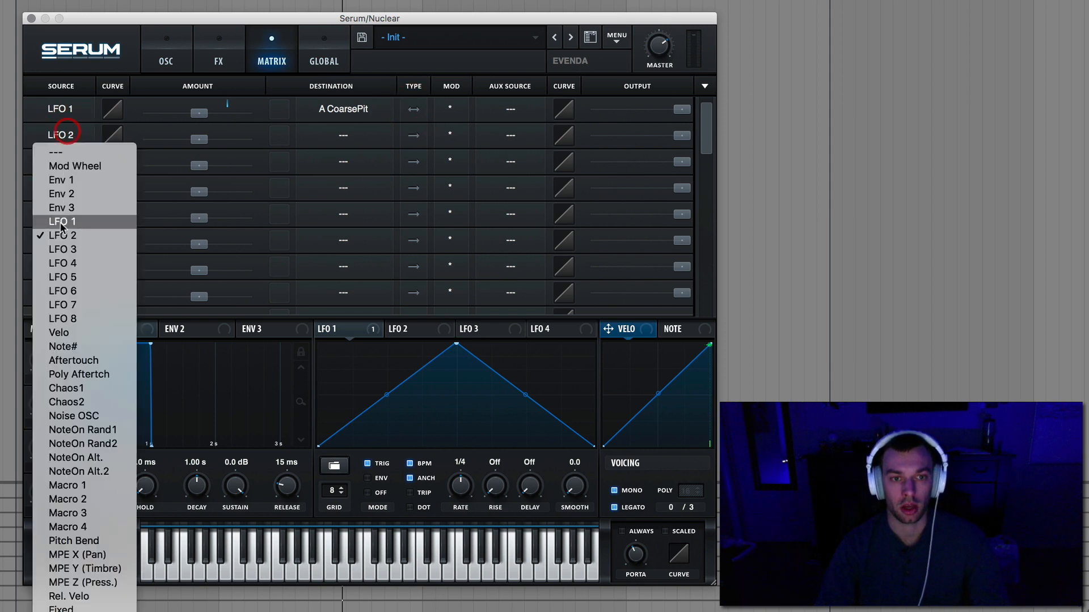
click(65, 222)
click(343, 142)
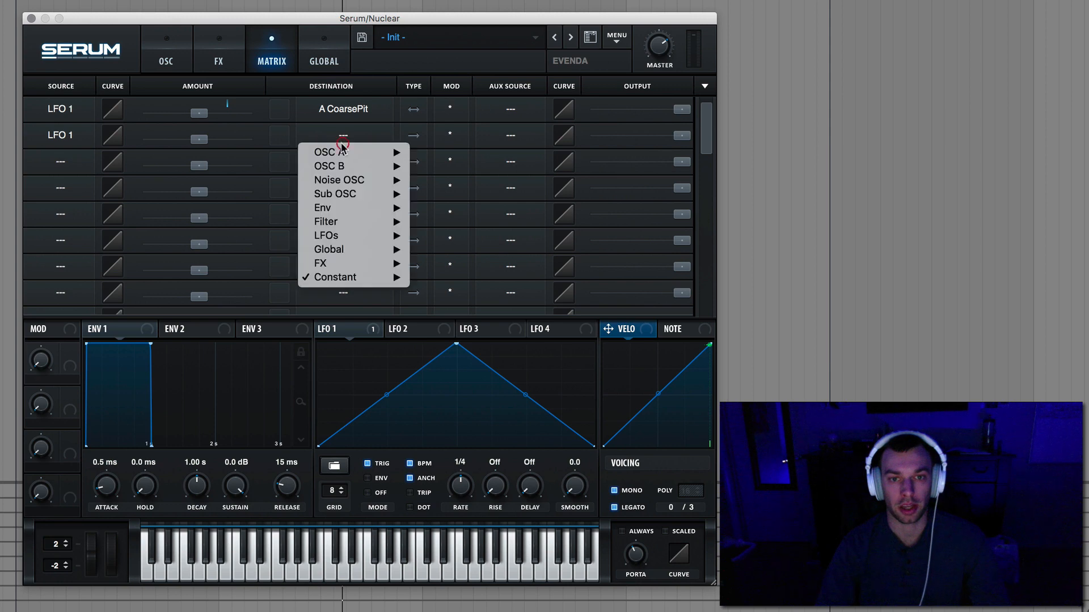
mouse_move(347, 167)
click(462, 194)
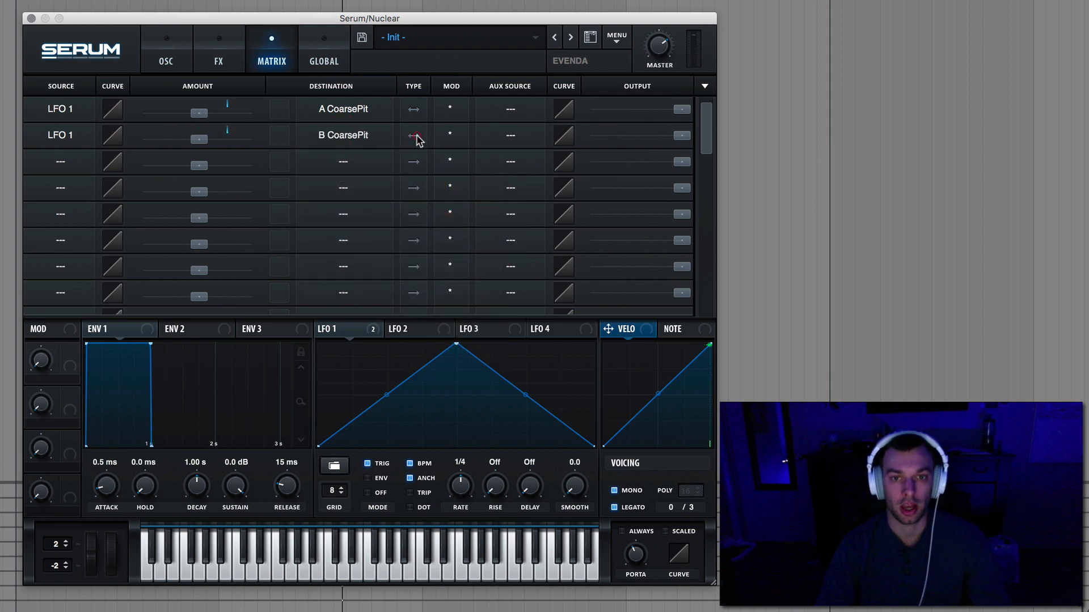
- Set the modulation amount of both coarse pitch routings to 2
double_click(202, 114)
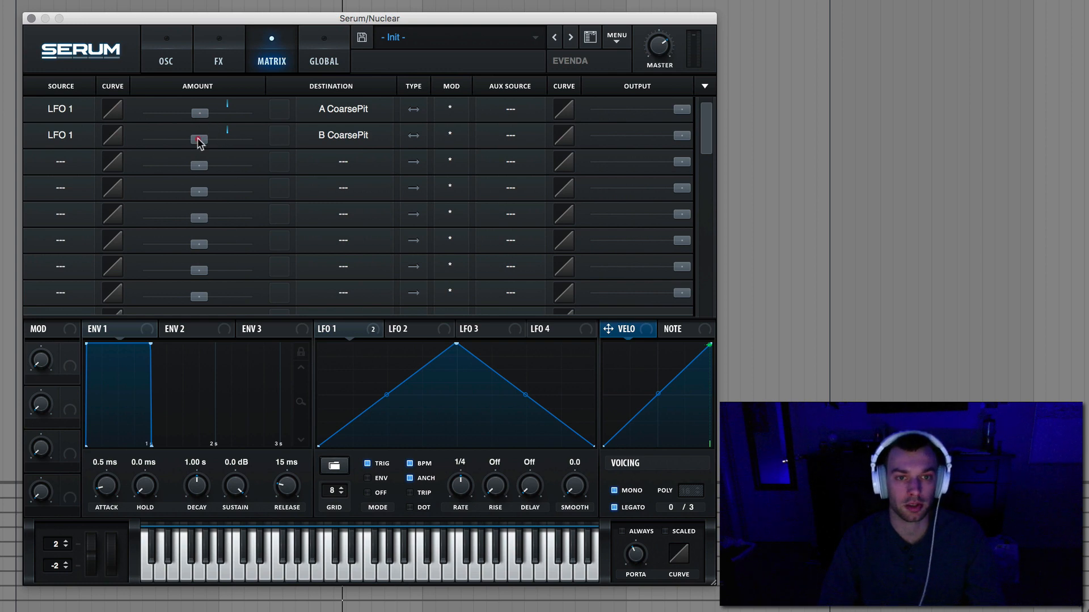
double_click(199, 140)
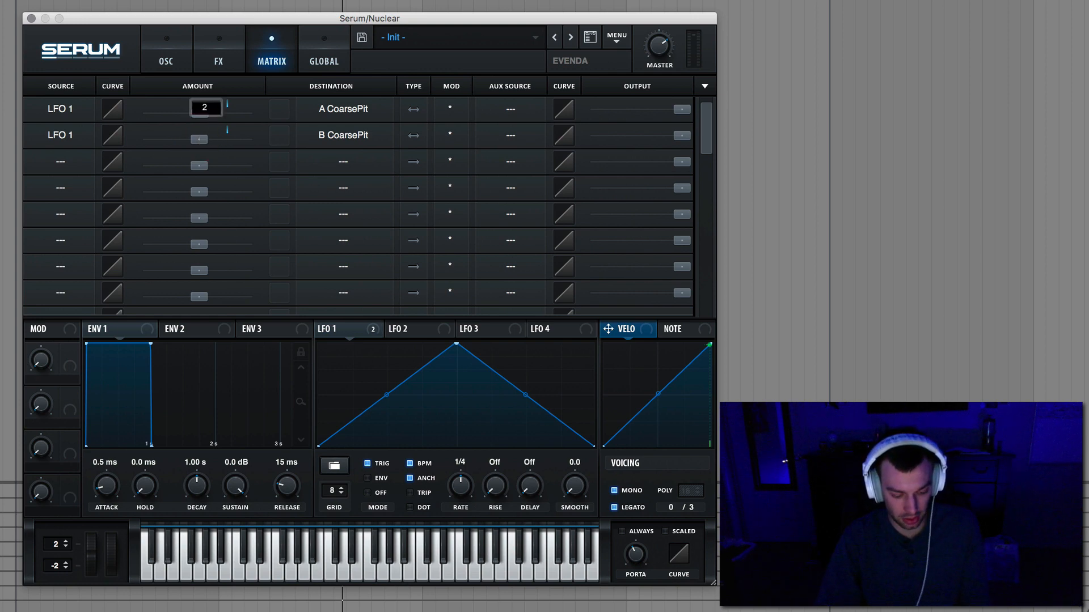
key(Return)
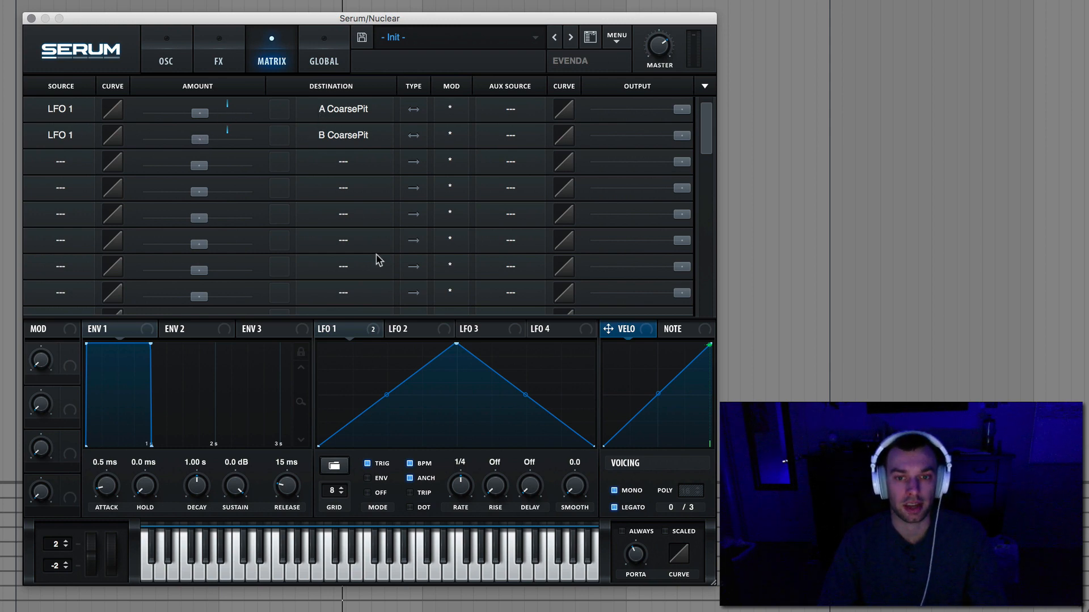
- Turn off BPM sync for LFO 1 so its rate is set in hertz
click(352, 330)
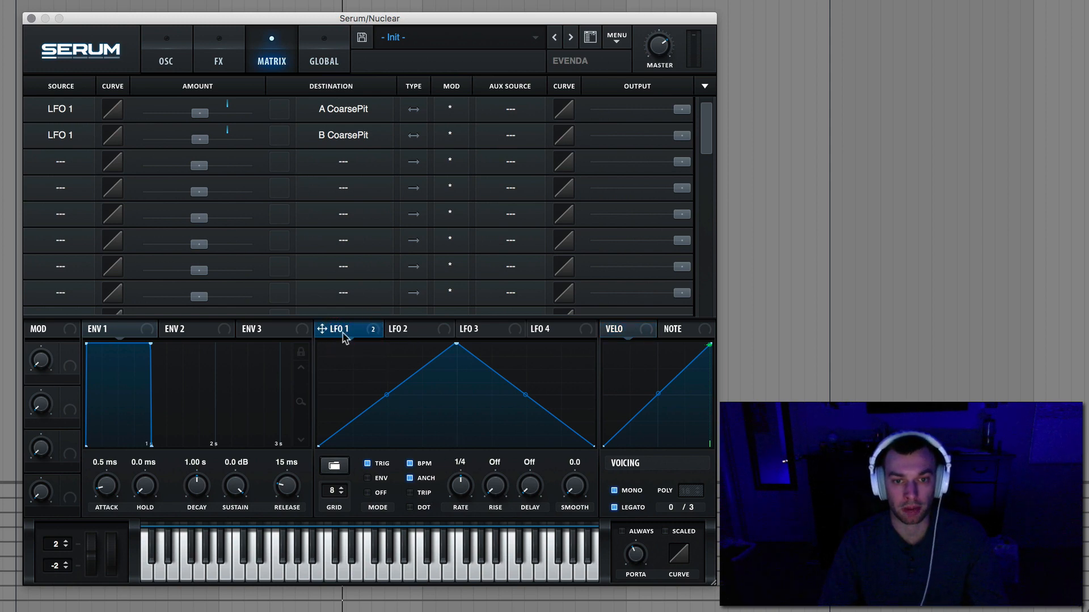
click(423, 464)
click(459, 495)
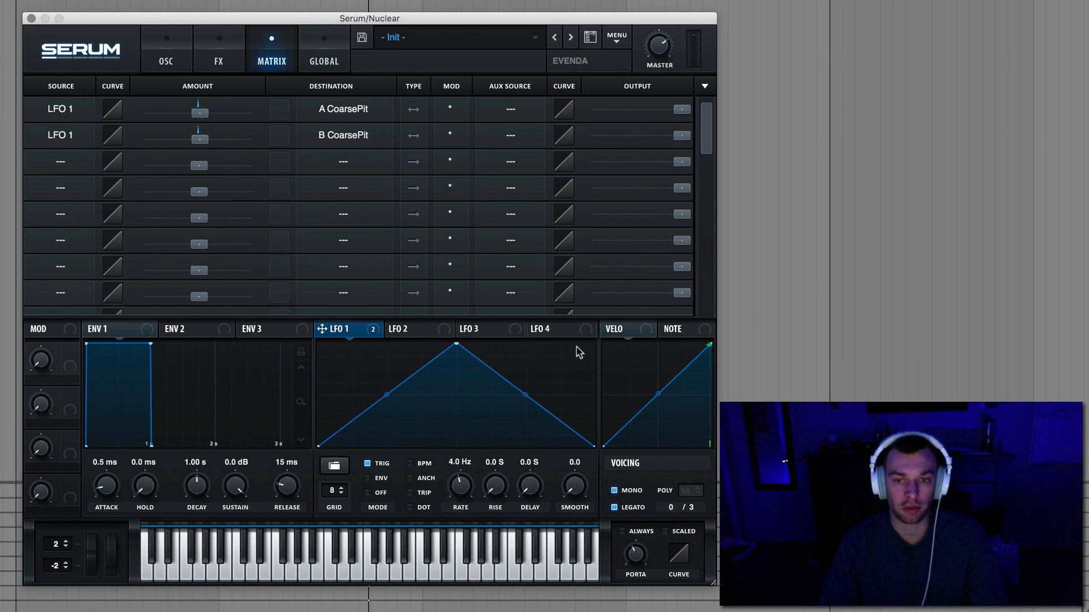
- Assign the Note source to LFO 1's rate and reduce that modulation to a small positive amount
click(676, 330)
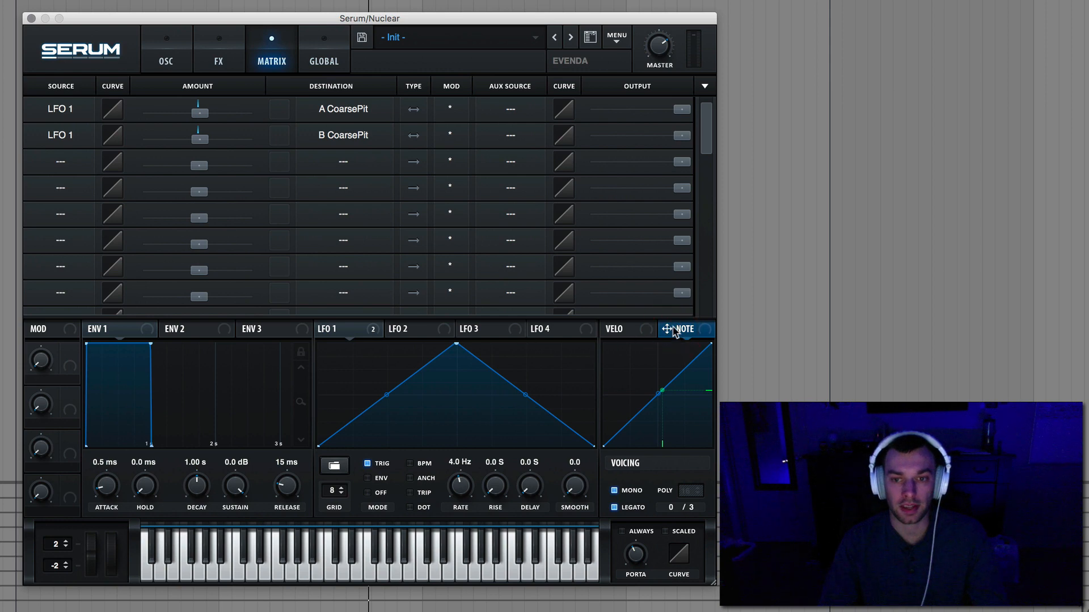
drag(675, 331, 462, 489)
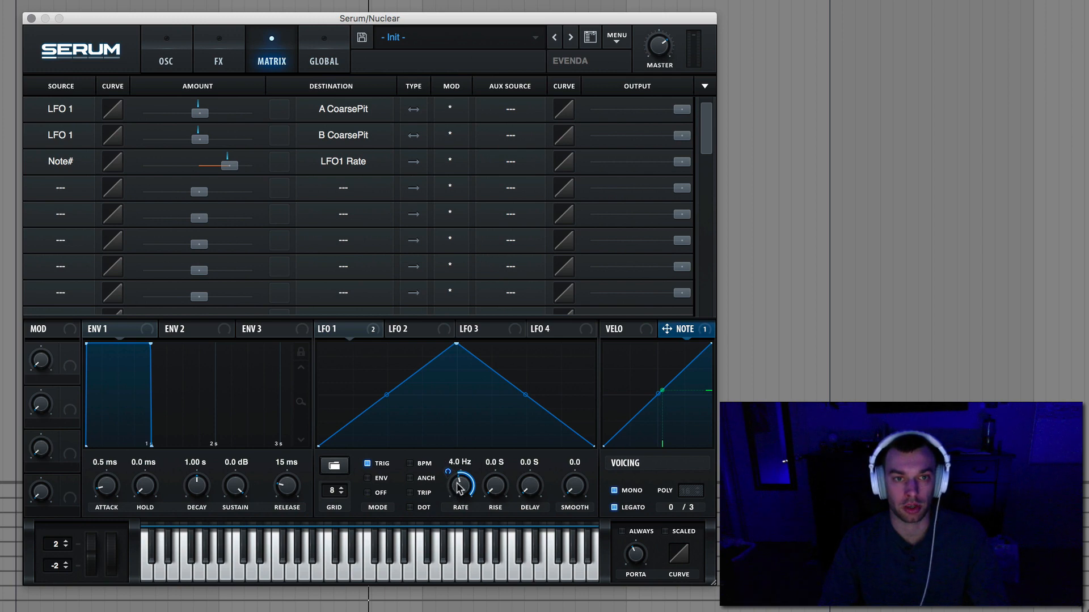
key(space)
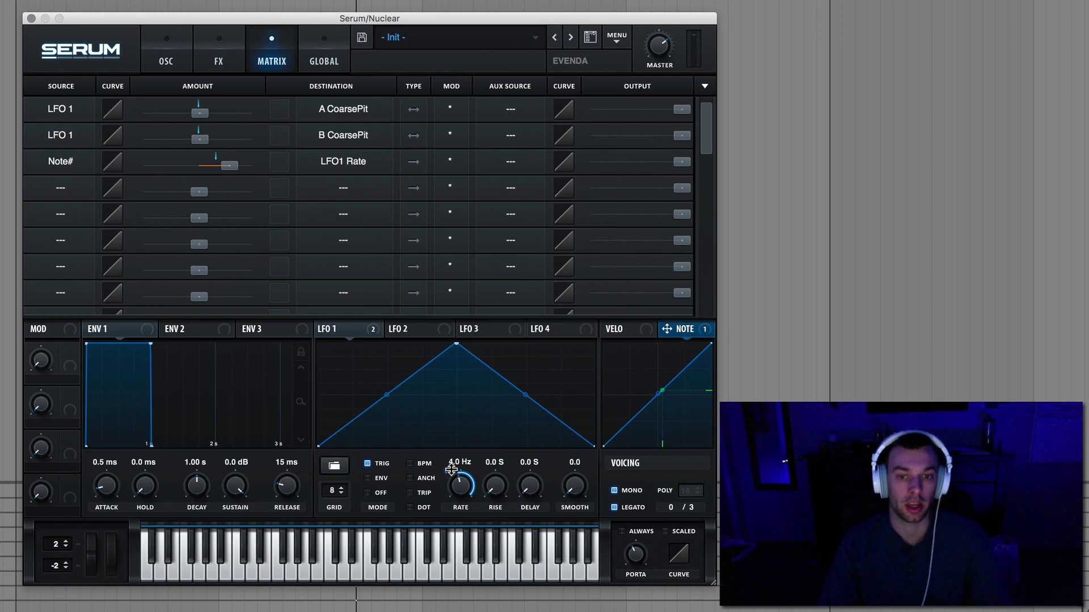
drag(451, 469, 438, 494)
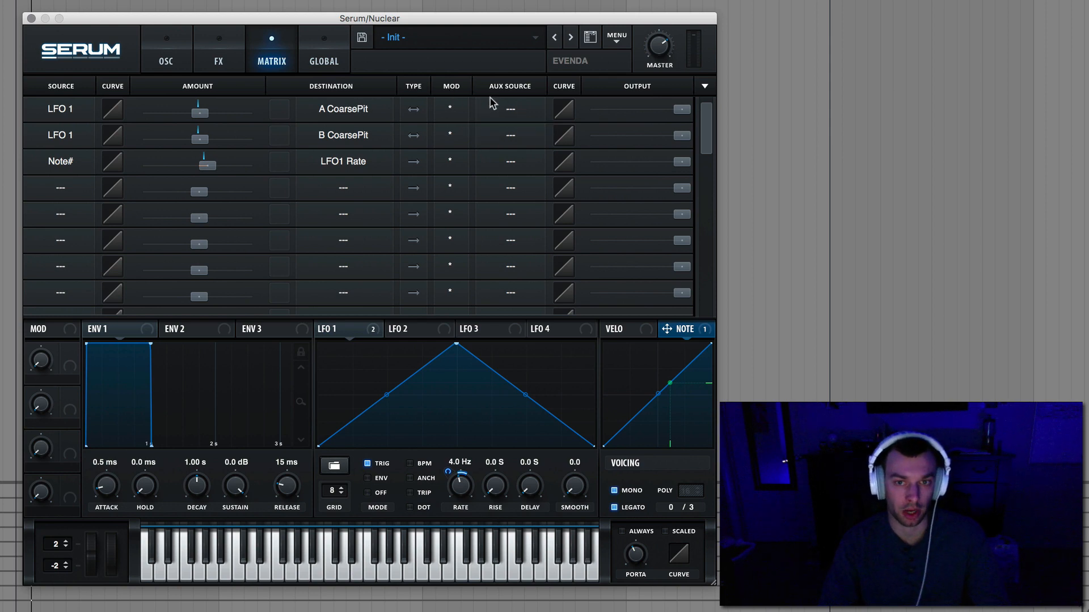
- Set Macro 1 as the auxiliary source for both coarse pitch modulation rows
click(511, 108)
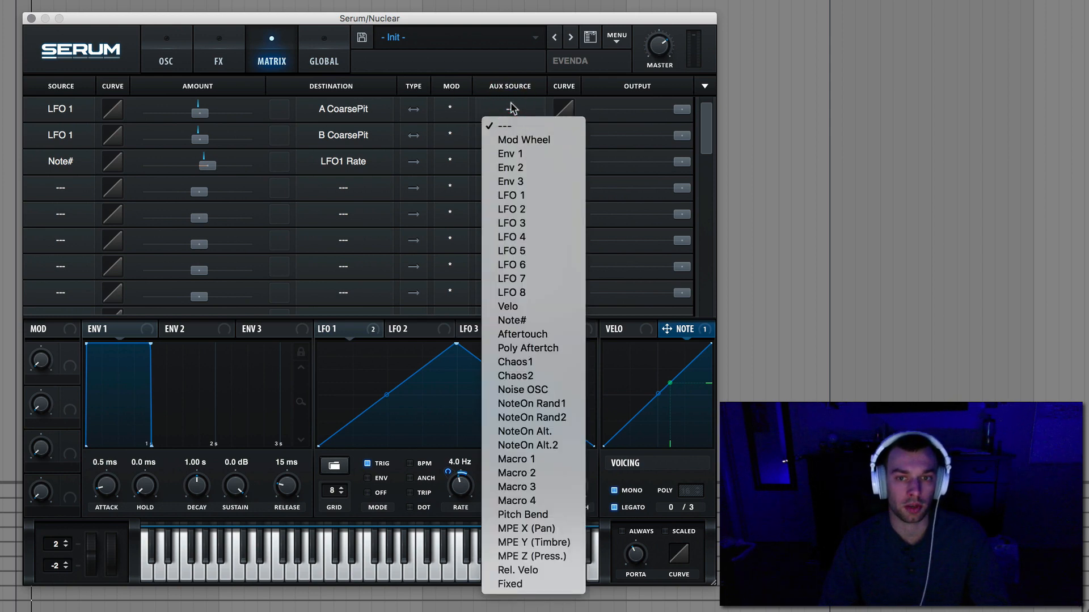
click(542, 459)
click(513, 135)
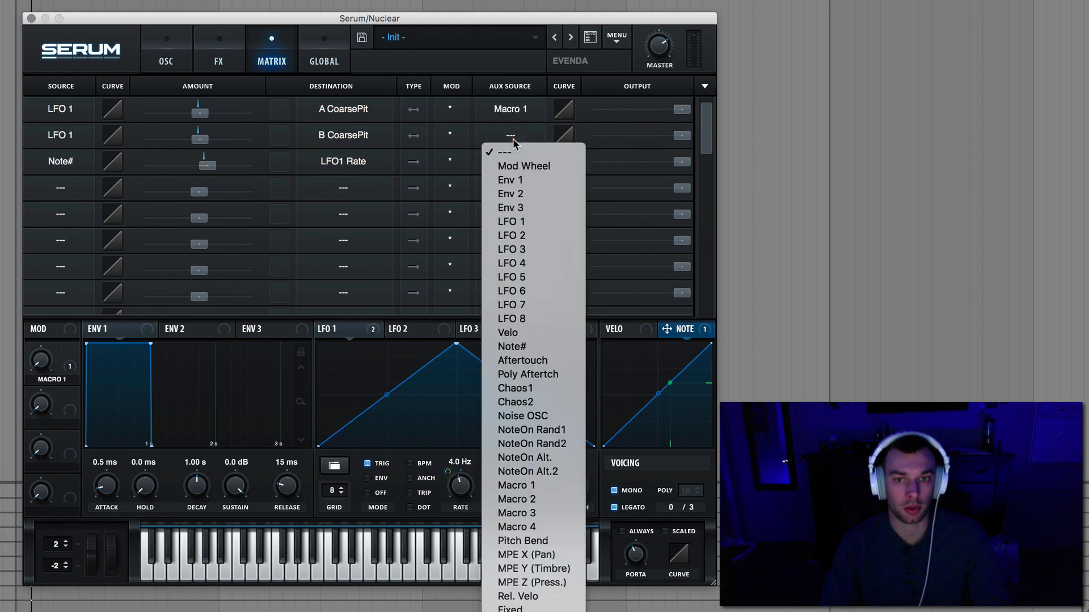
click(517, 486)
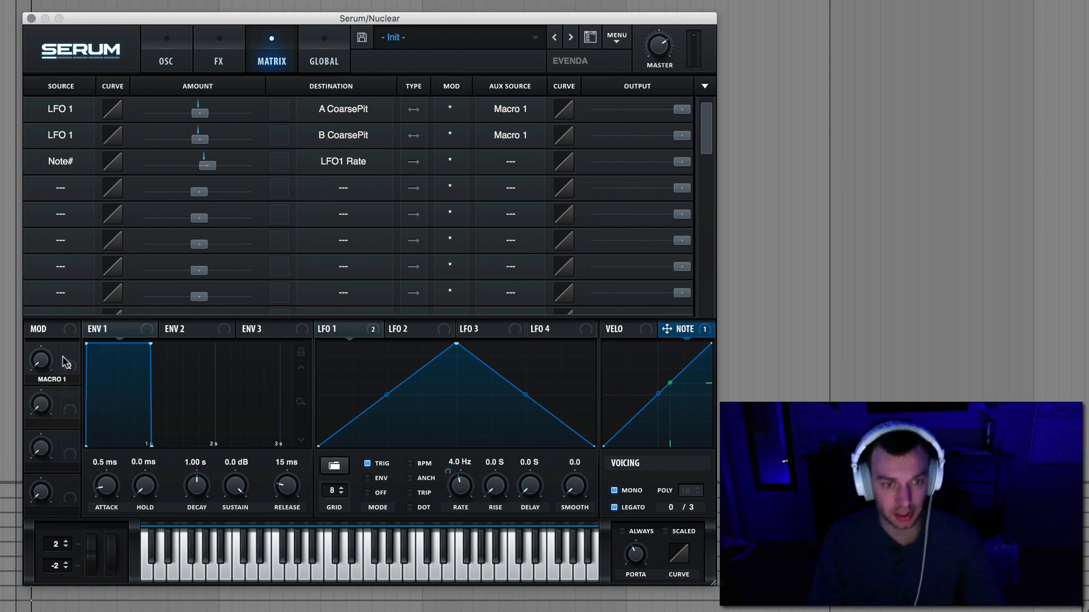
- Audition the clip while turning Macro 1 fully up, back down to zero and up again
mouse_move(44, 354)
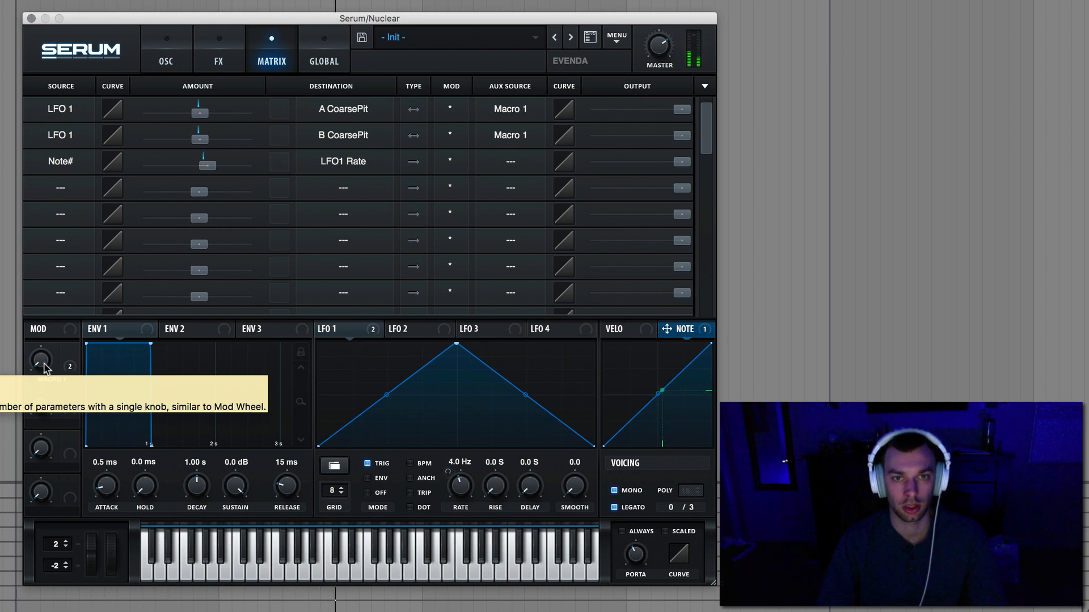
drag(45, 366, 152, 114)
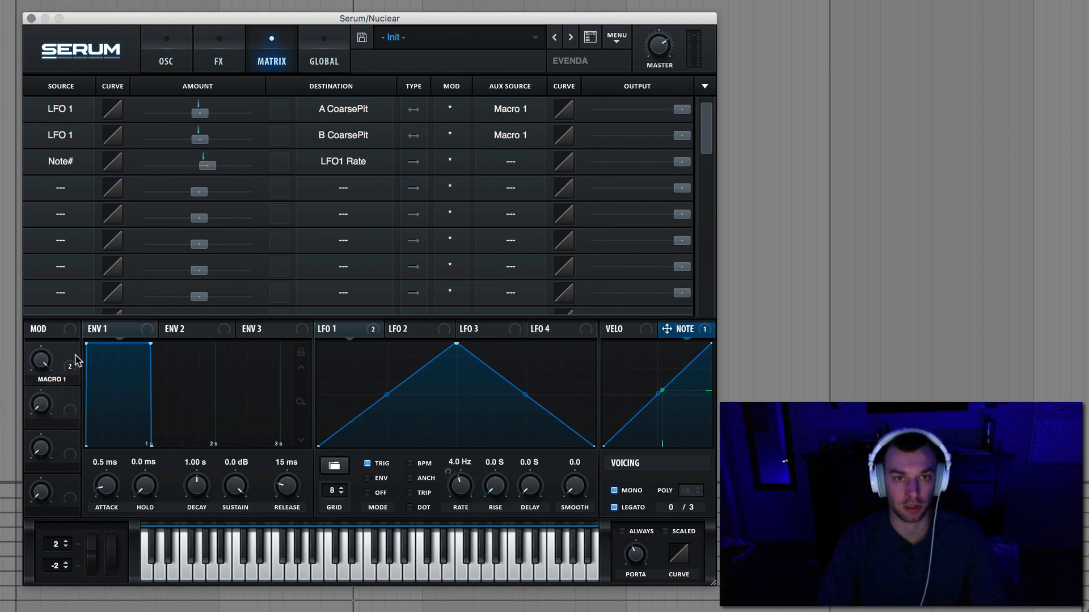
mouse_move(72, 364)
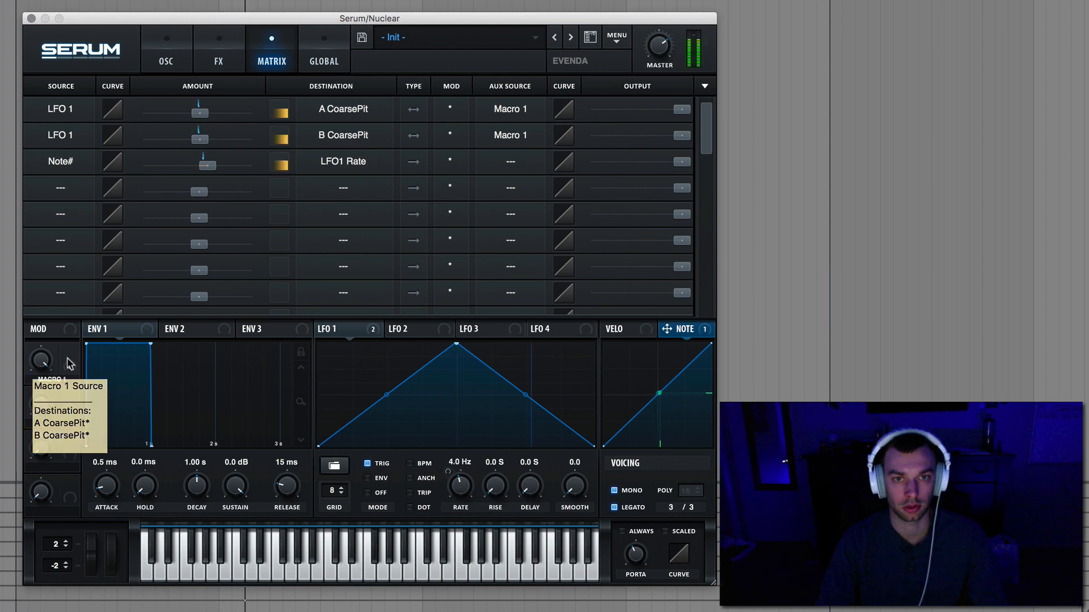
drag(57, 372, 1, 554)
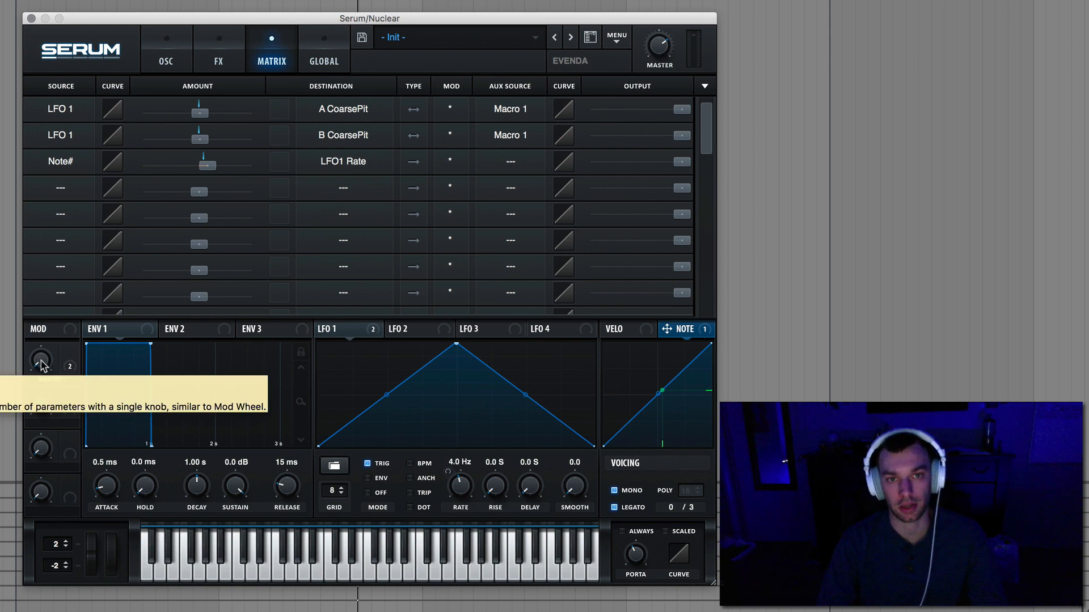
drag(42, 364, 38, 318)
key(space)
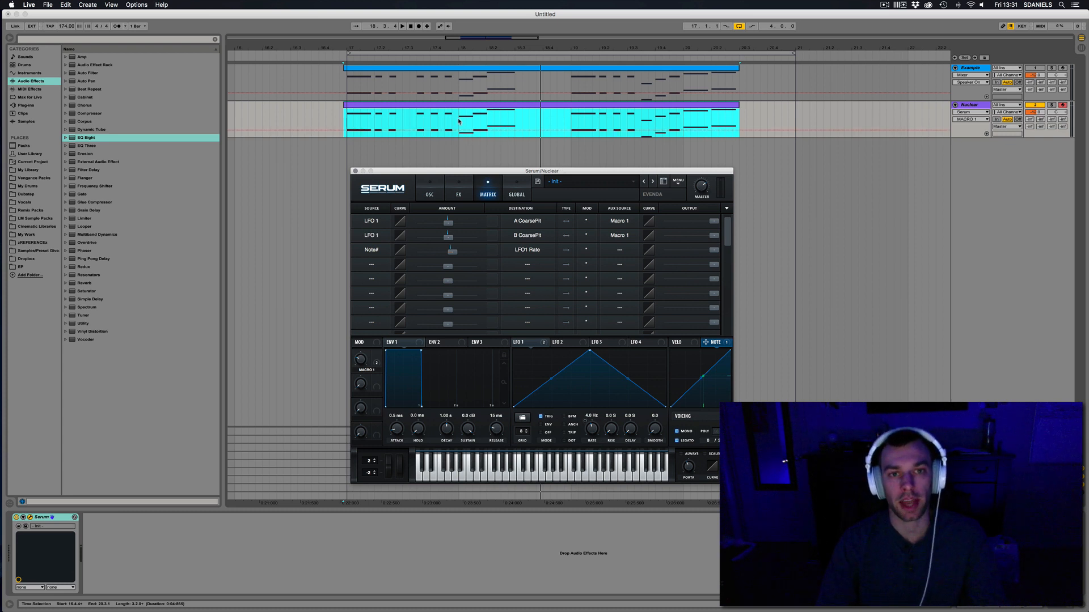
- Show the Macro 1 automation in its own lane beneath the Nuclear track
drag(459, 121, 508, 120)
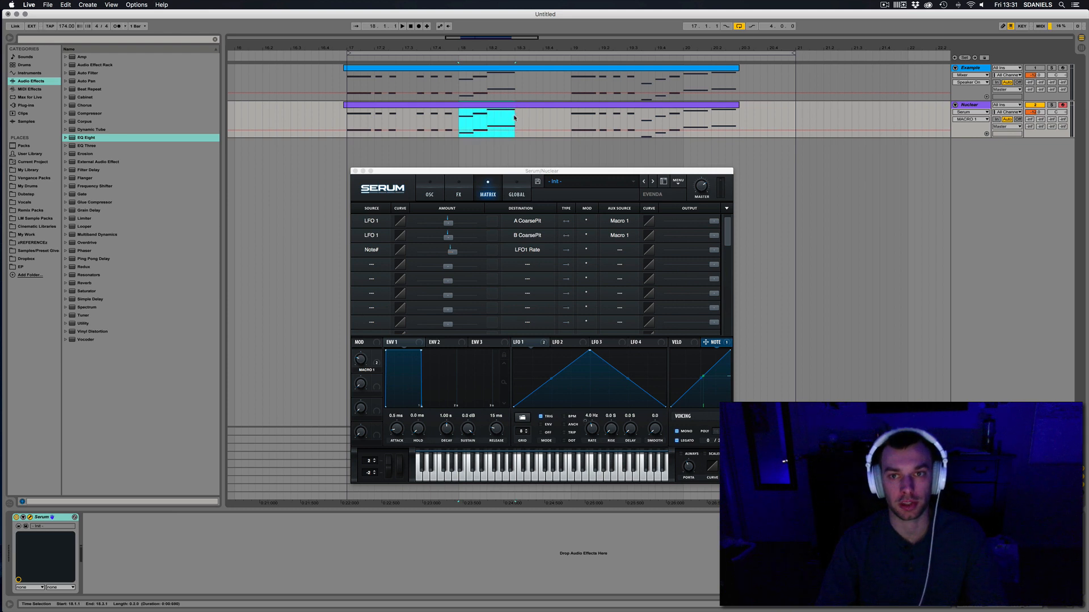
click(508, 117)
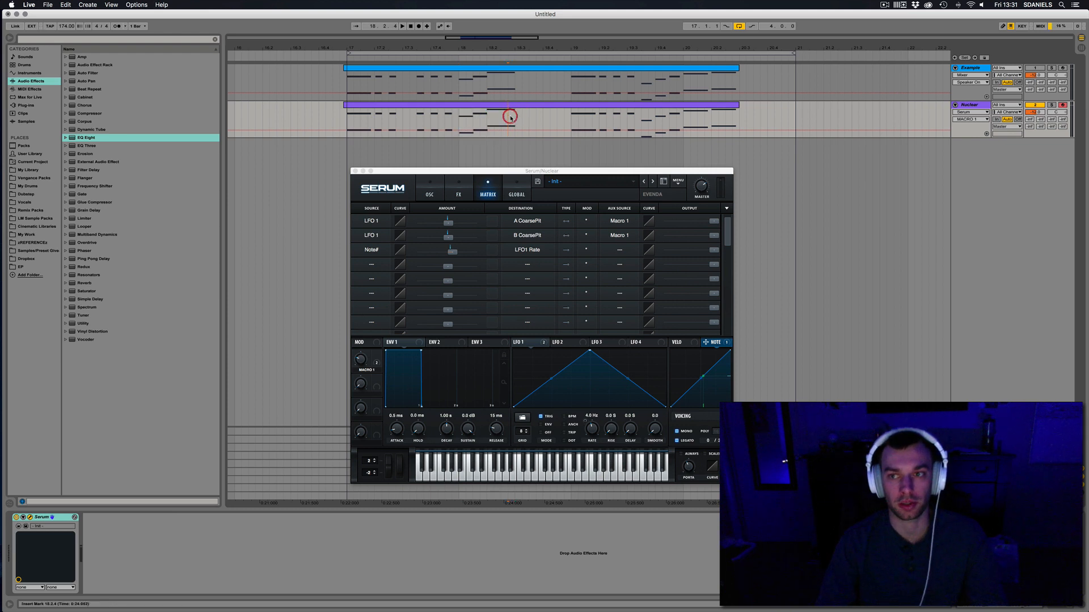
click(363, 363)
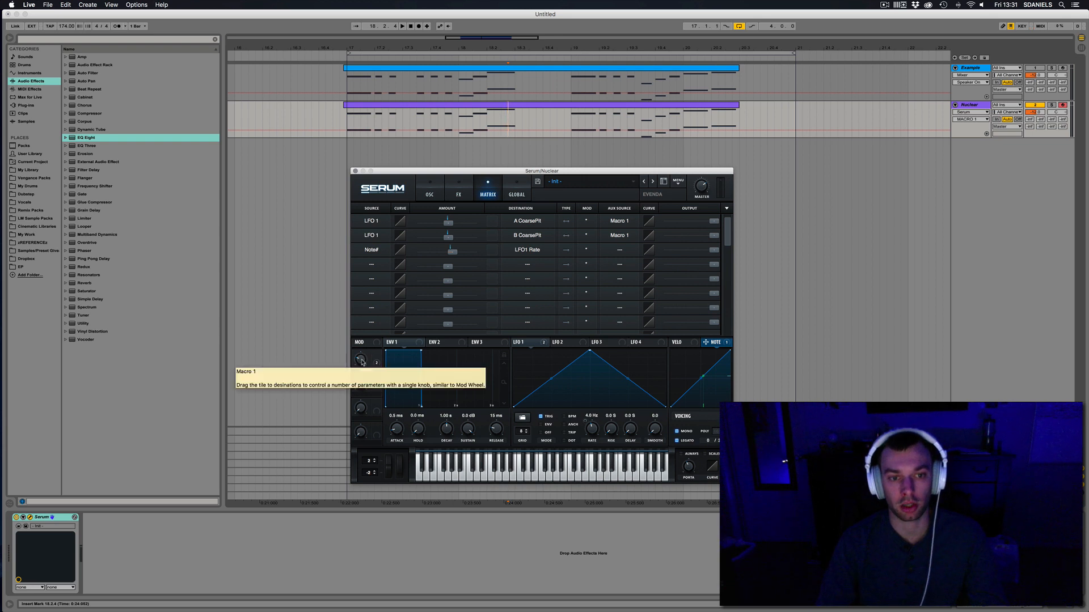
drag(363, 363, 362, 364)
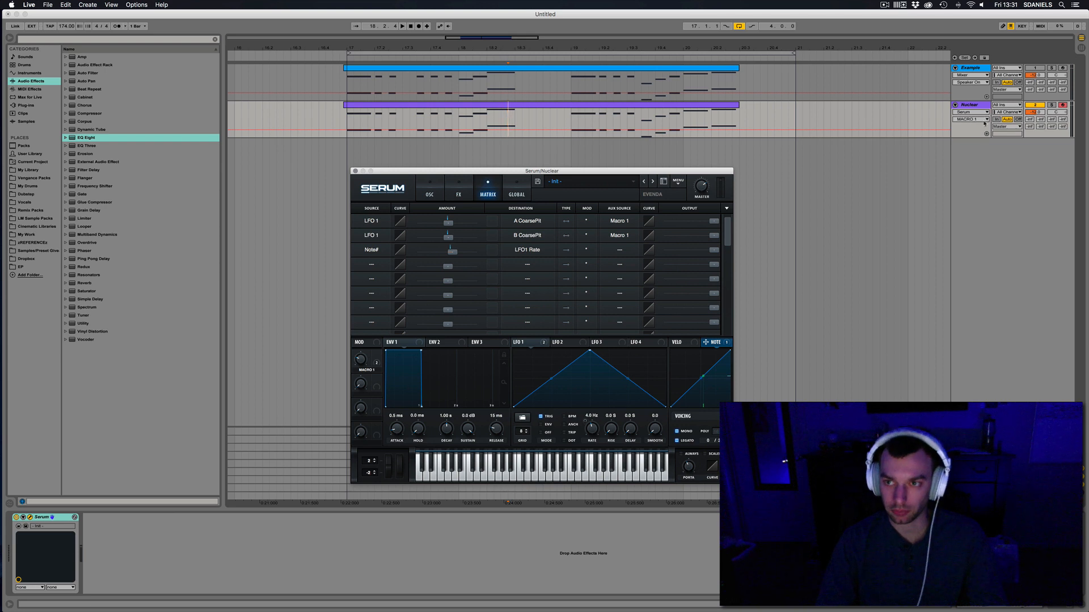
click(987, 134)
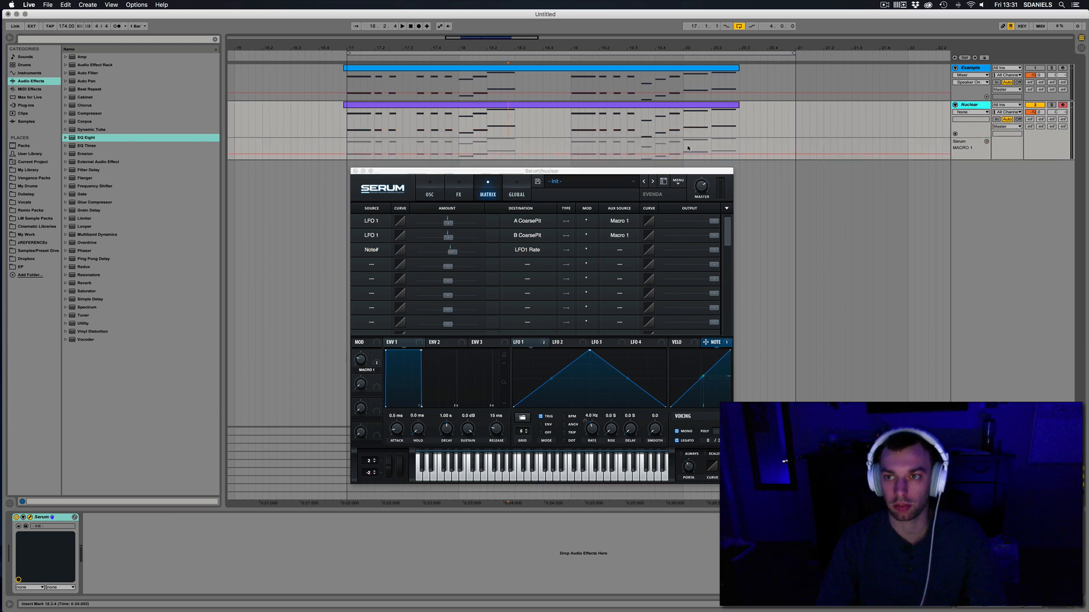
- Draw a full-height block of Macro 1 automation from 18.1.1 to 18.3.1, under the first phrase's last notes
key(b)
mouse_move(462, 140)
mouse_down()
mouse_move(471, 130)
mouse_move(509, 131)
mouse_up()
key(b)
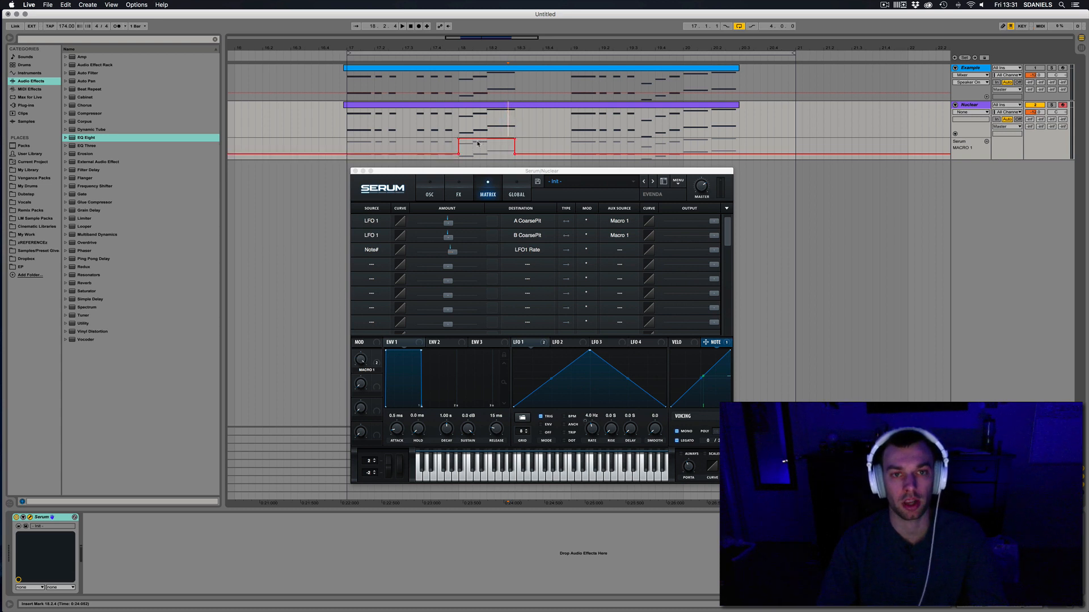
- Shape the start of the Macro 1 block into a rising ramp and copy it to the end of the second phrase
drag(460, 141, 515, 143)
key(super+c)
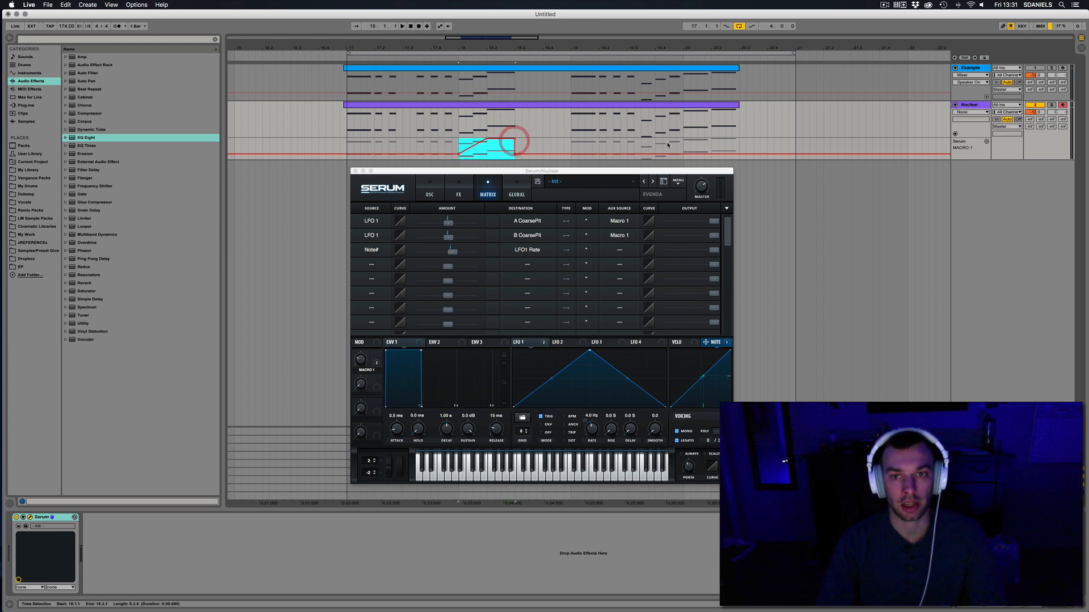
click(681, 142)
key(super+v)
click(666, 144)
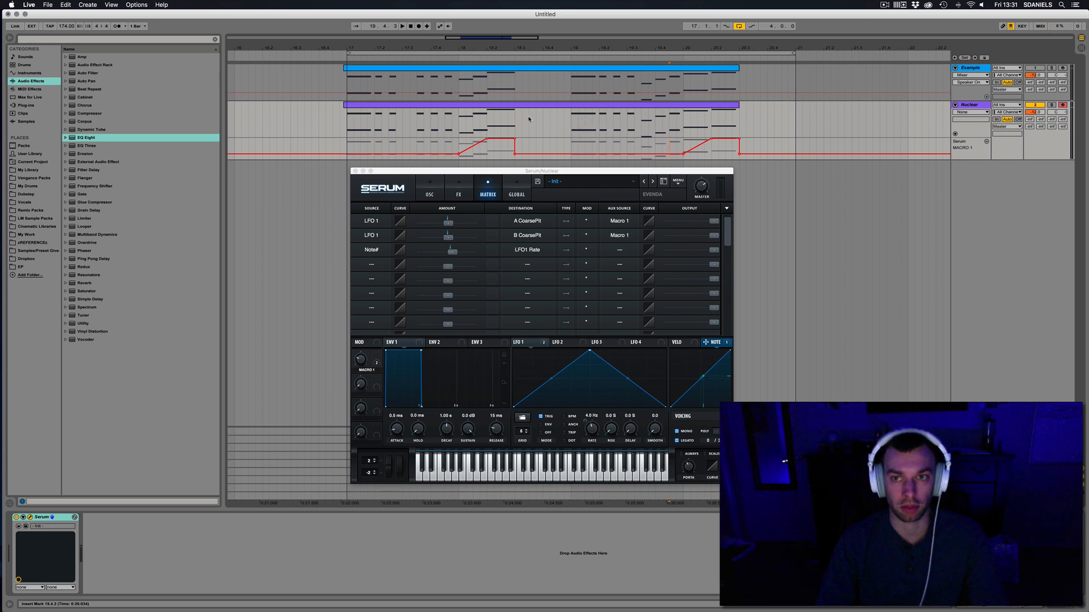
- Lower the plateaus of both Macro 1 automation ramps to roughly half height
click(435, 143)
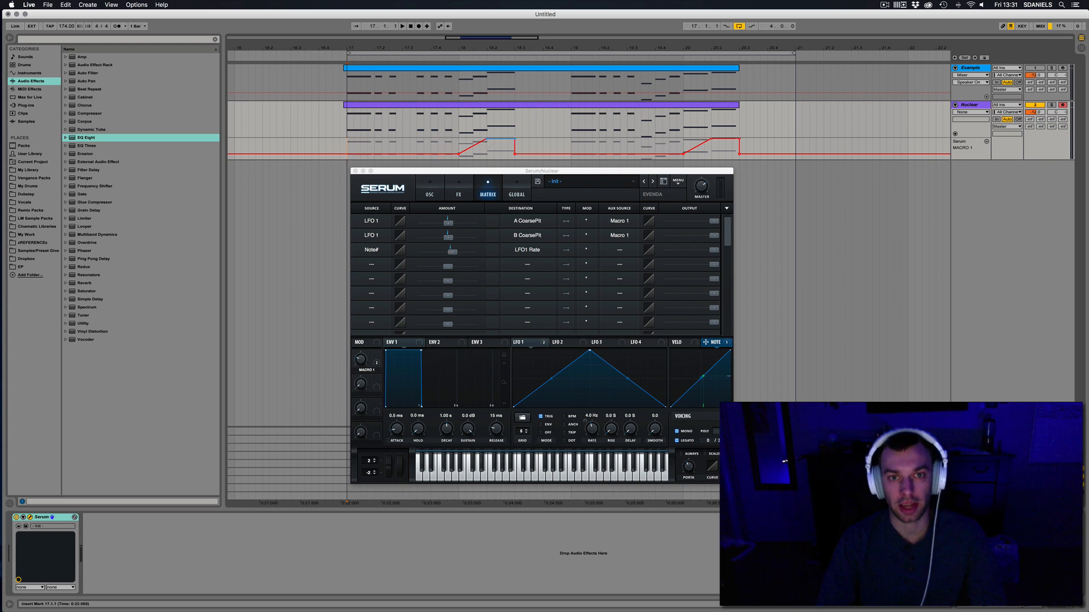
drag(500, 139, 500, 146)
drag(725, 141, 725, 147)
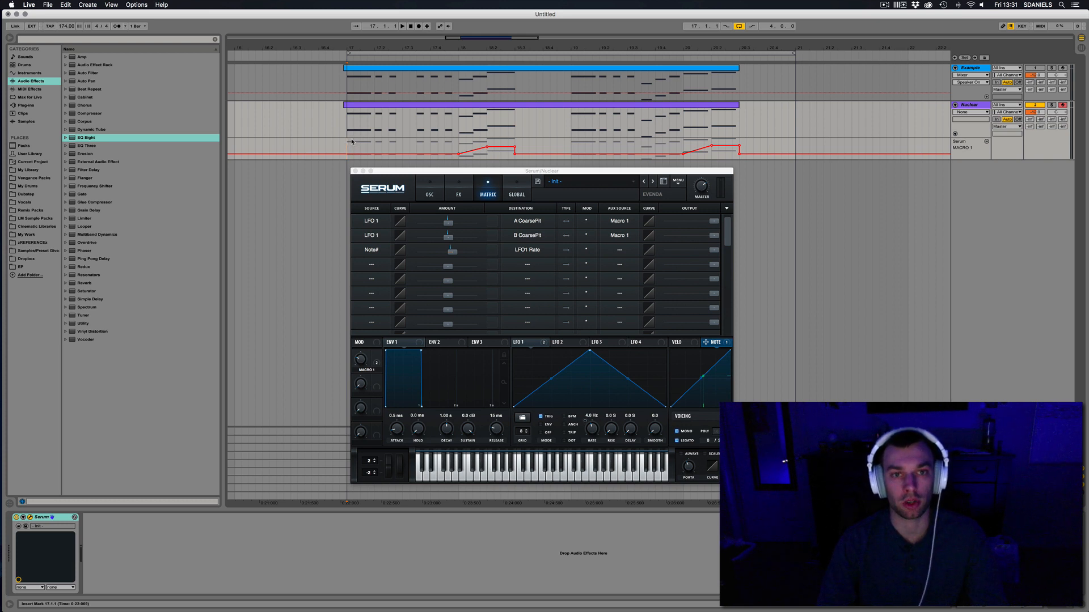
- Bend both rising Macro 1 automation segments into slow-starting curves while the clip plays
key(space)
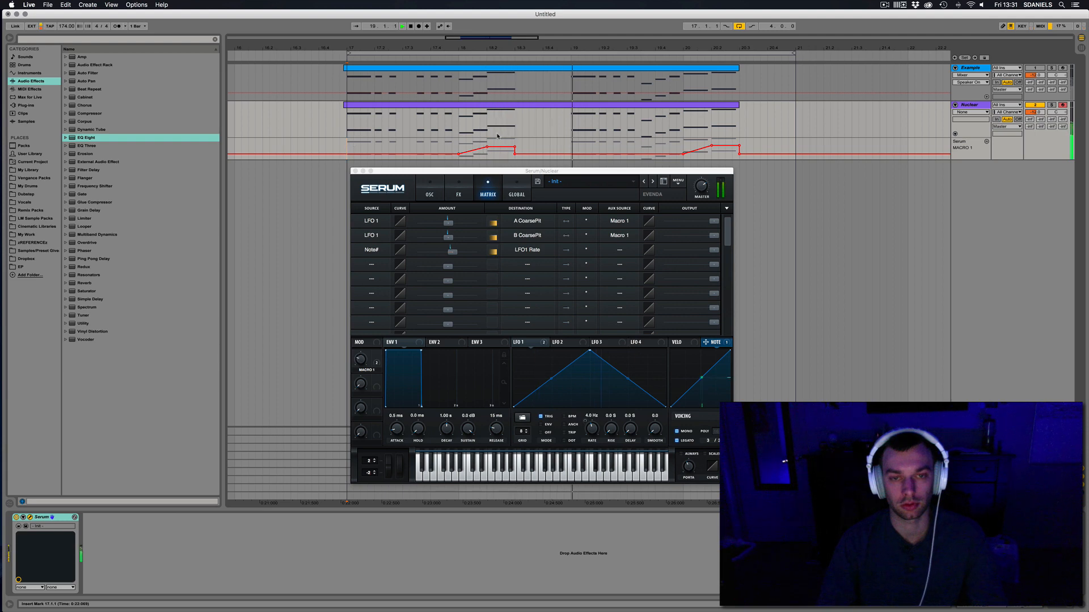
drag(472, 151, 473, 156)
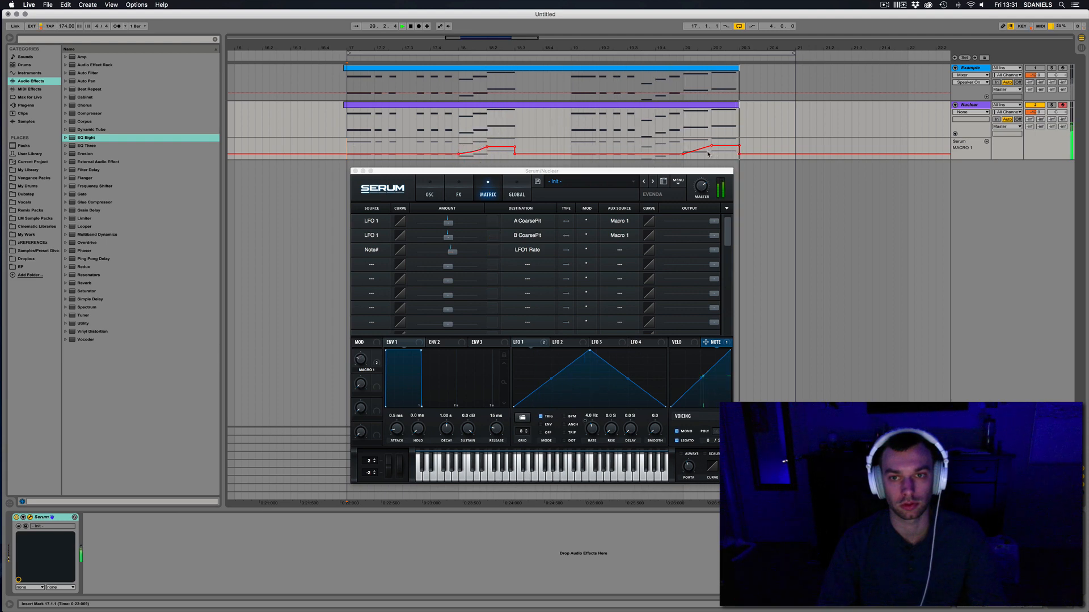
drag(703, 150, 702, 154)
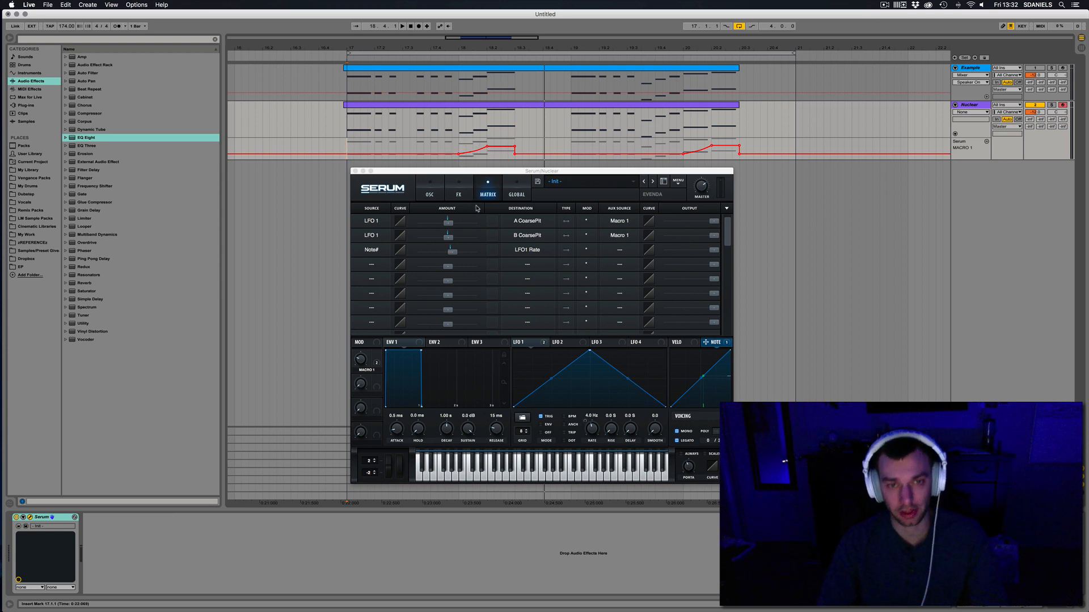
- Show the oscillator page and highlight the Macro 2 and Macro 3 modulation sources
click(431, 194)
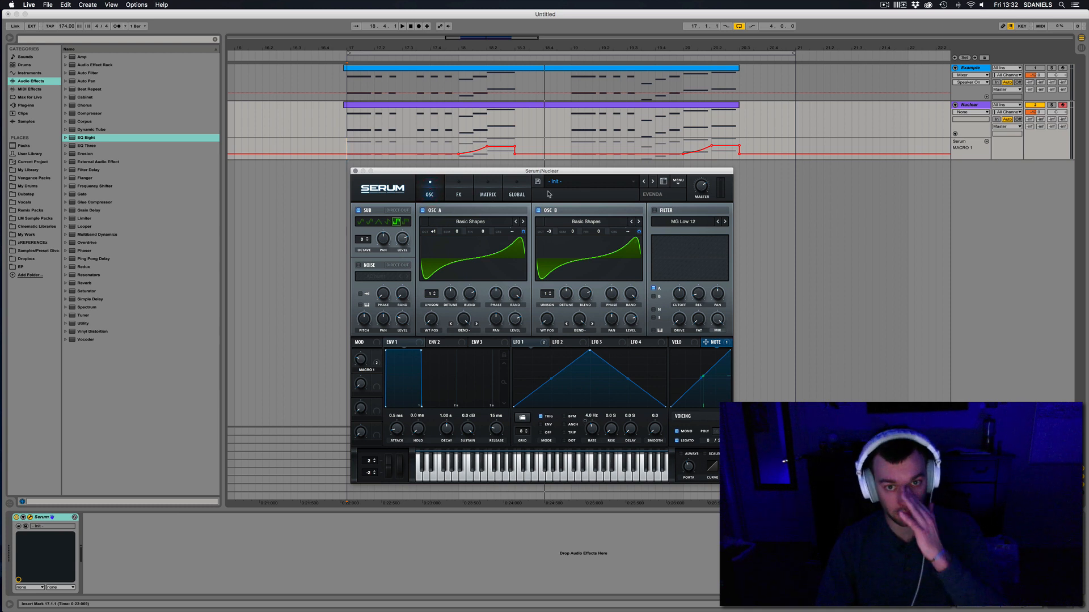
drag(452, 174, 453, 170)
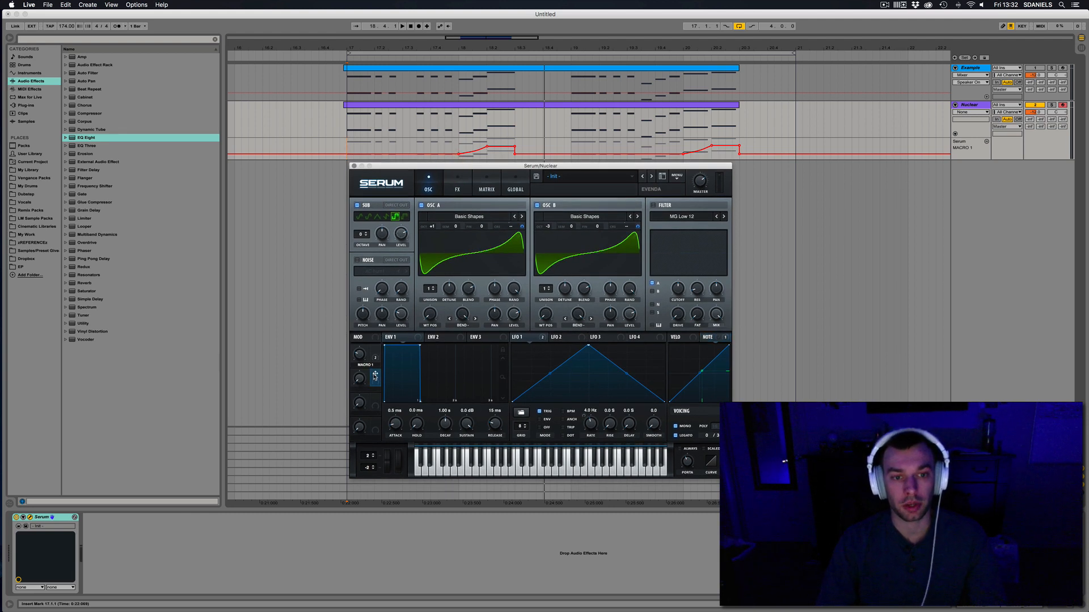
click(375, 398)
click(375, 376)
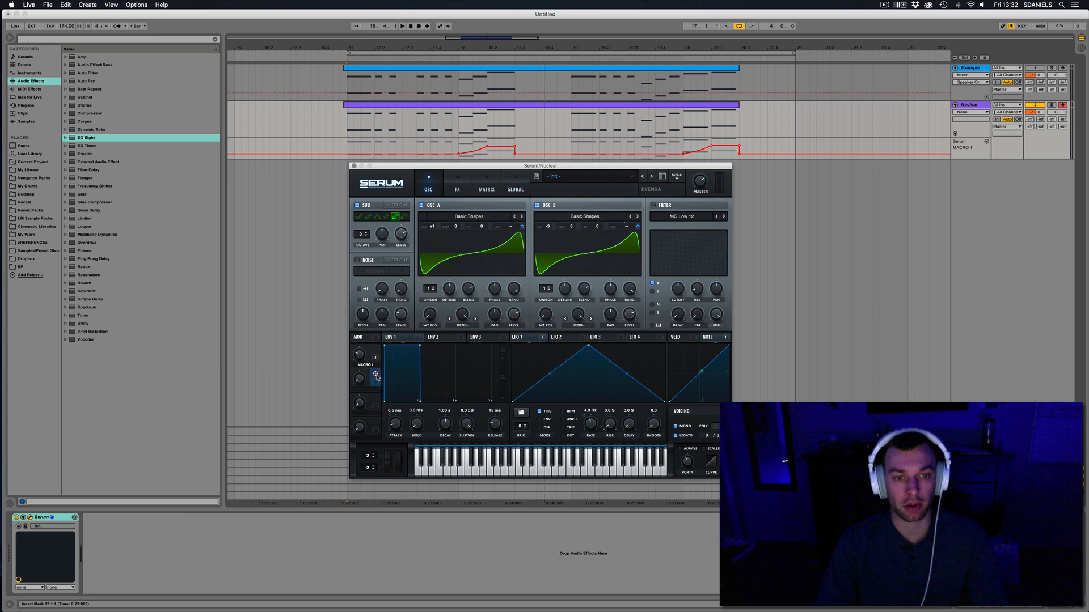
click(376, 397)
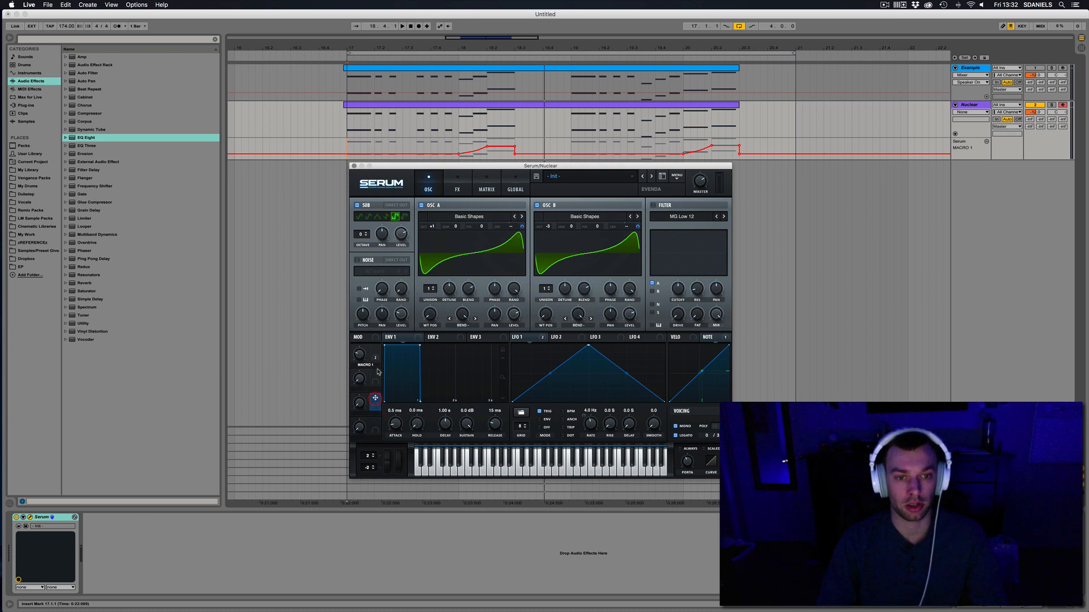
click(375, 374)
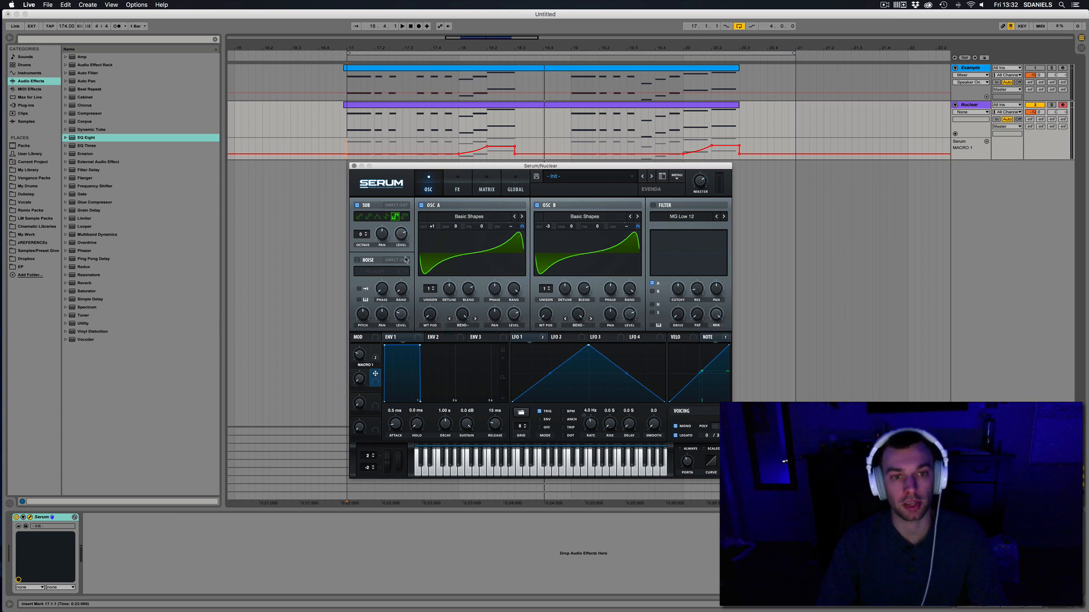
- Audition the clip while adjusting the Sub level and oscillator B's level
mouse_move(397, 237)
mouse_down()
mouse_move(398, 267)
mouse_move(406, 218)
mouse_up()
key(space)
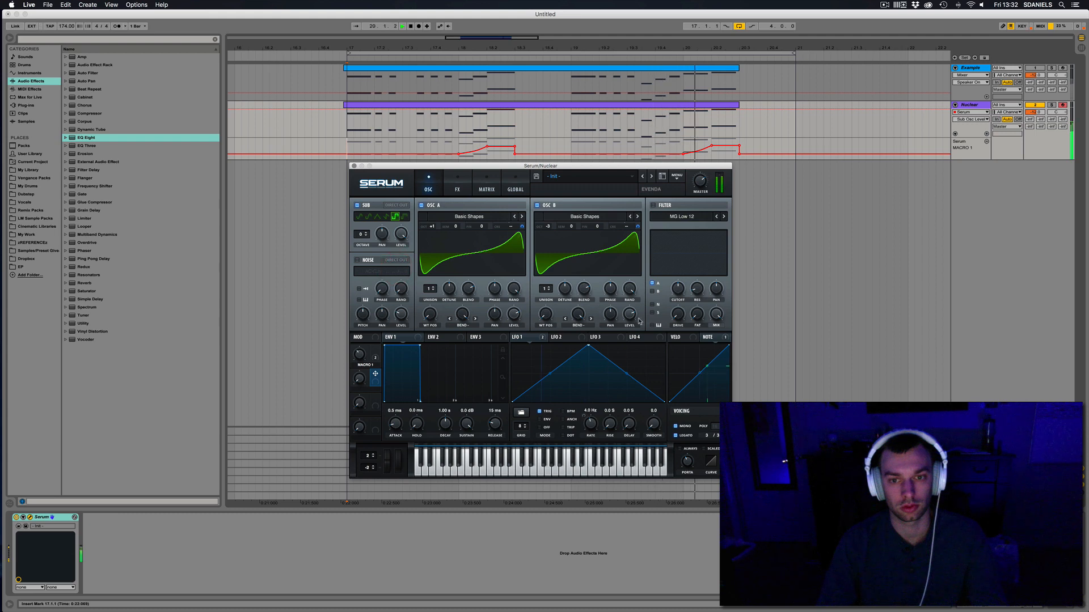
drag(629, 314, 640, 253)
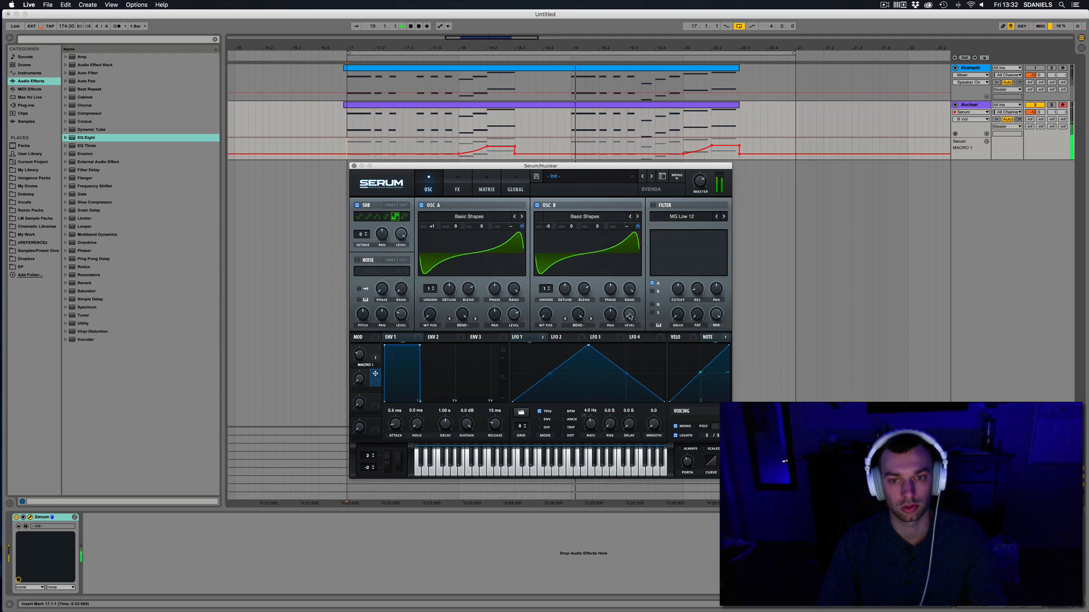
key(space)
drag(628, 315, 650, 264)
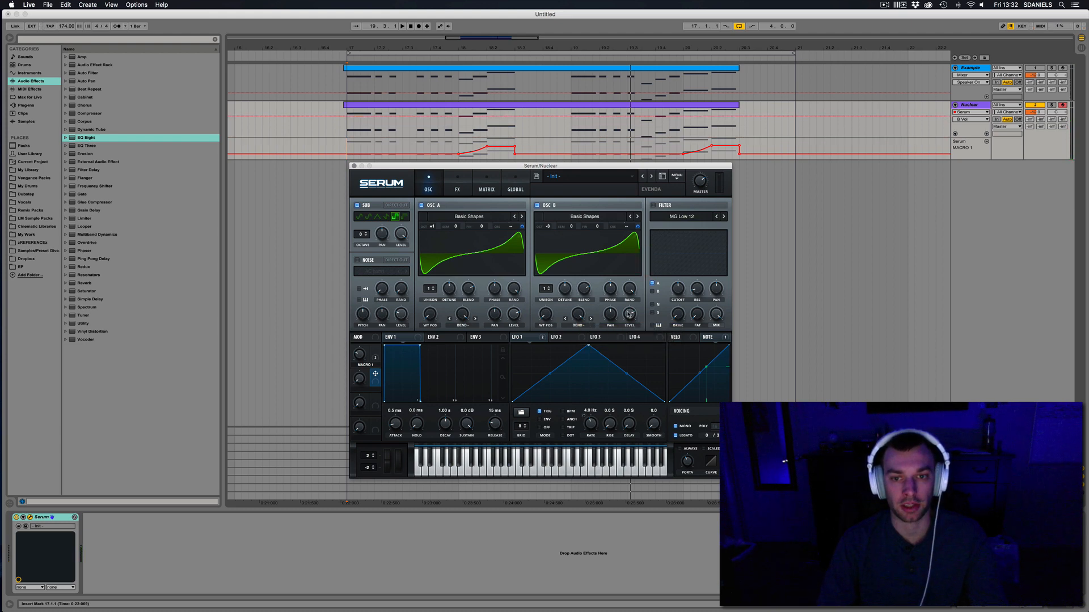
- Set the Sub oscillator level to 0% and turn oscillator B's level all the way down
drag(401, 234, 401, 255)
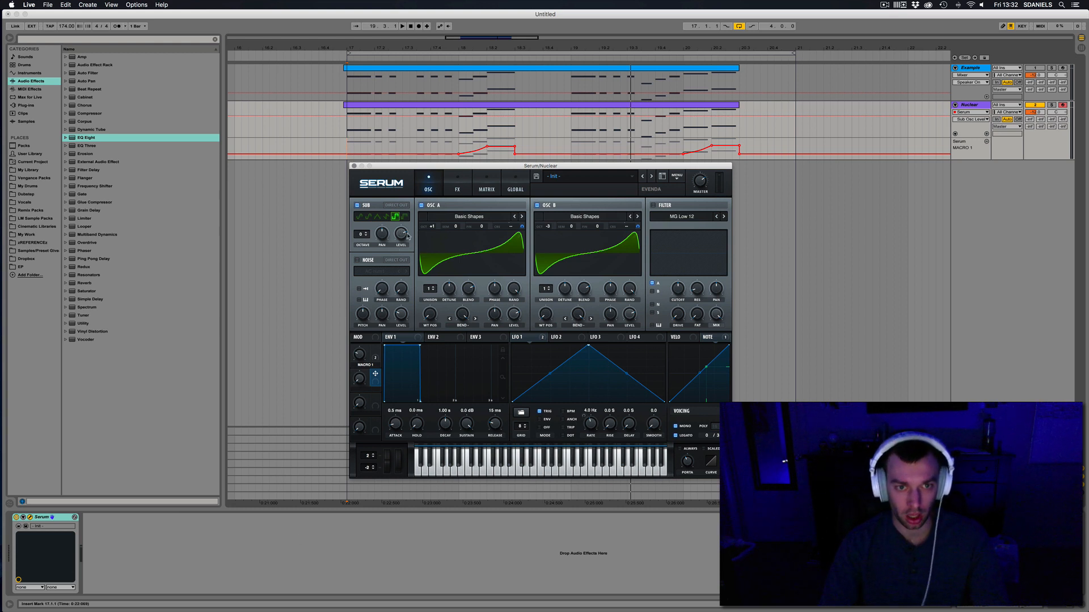
drag(405, 238, 400, 351)
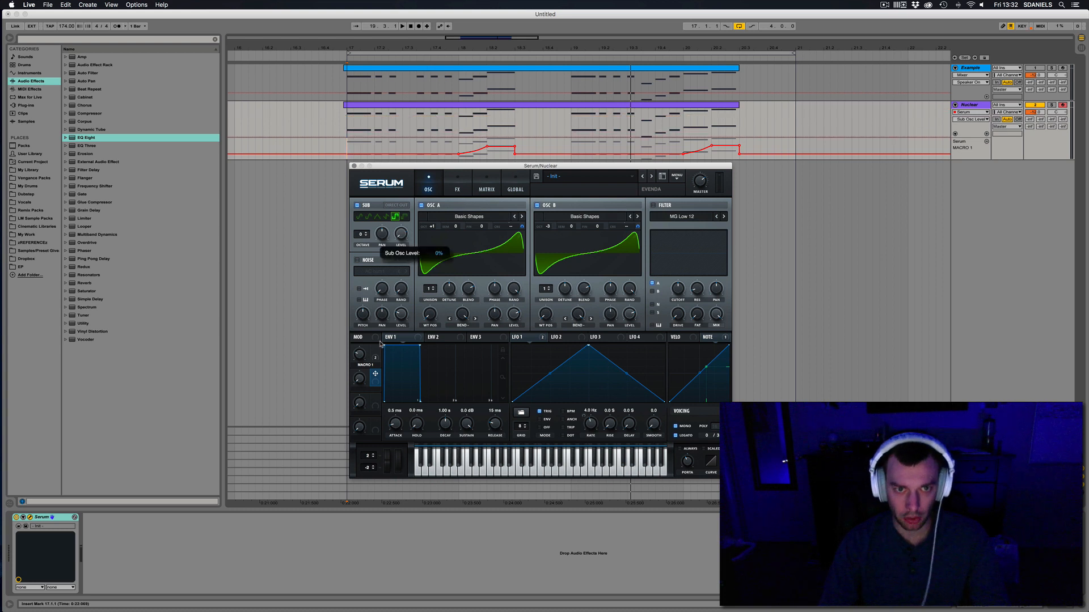
drag(628, 314, 598, 444)
- Assign Macro 3 to the Sub oscillator level, turn Macro 3 up and start playback
drag(375, 400, 393, 227)
click(360, 402)
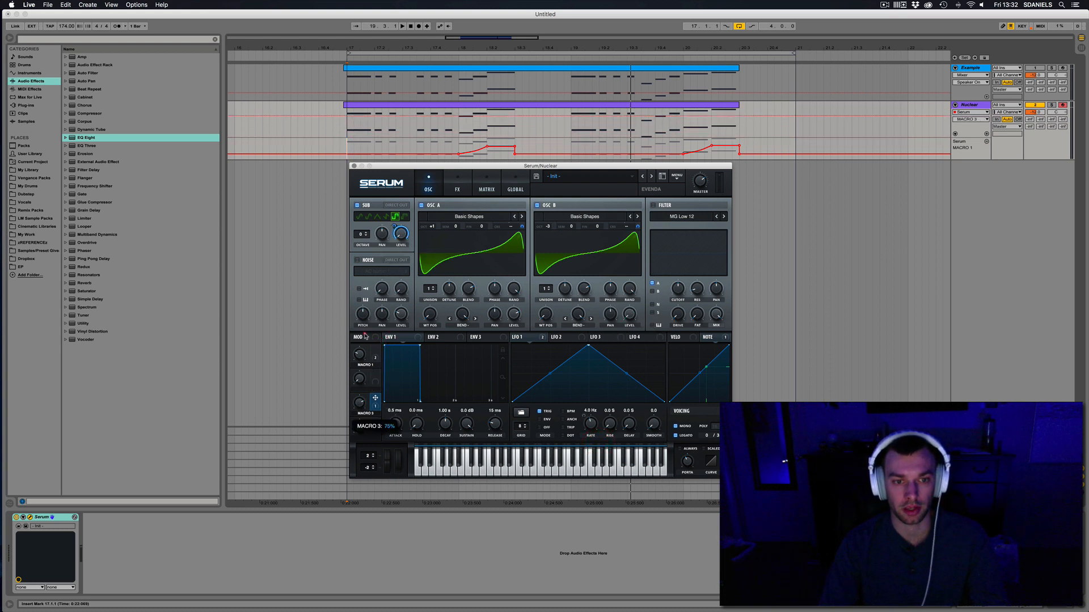
key(space)
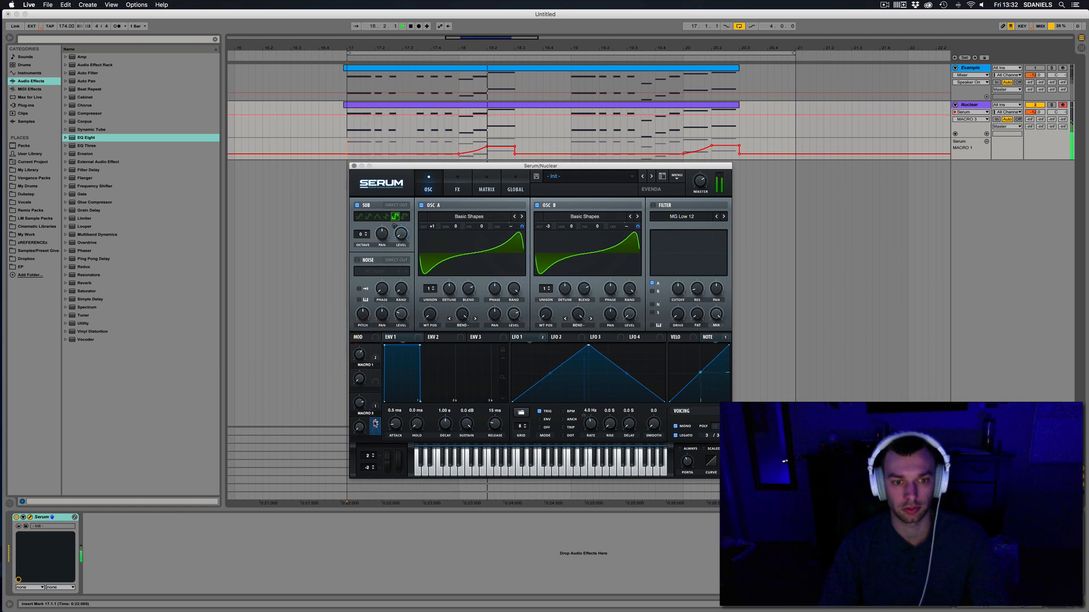
- Assign Macro 4 to oscillator B's level, turn Macro 4 partway up and listen to the clip
drag(375, 422, 630, 314)
click(359, 426)
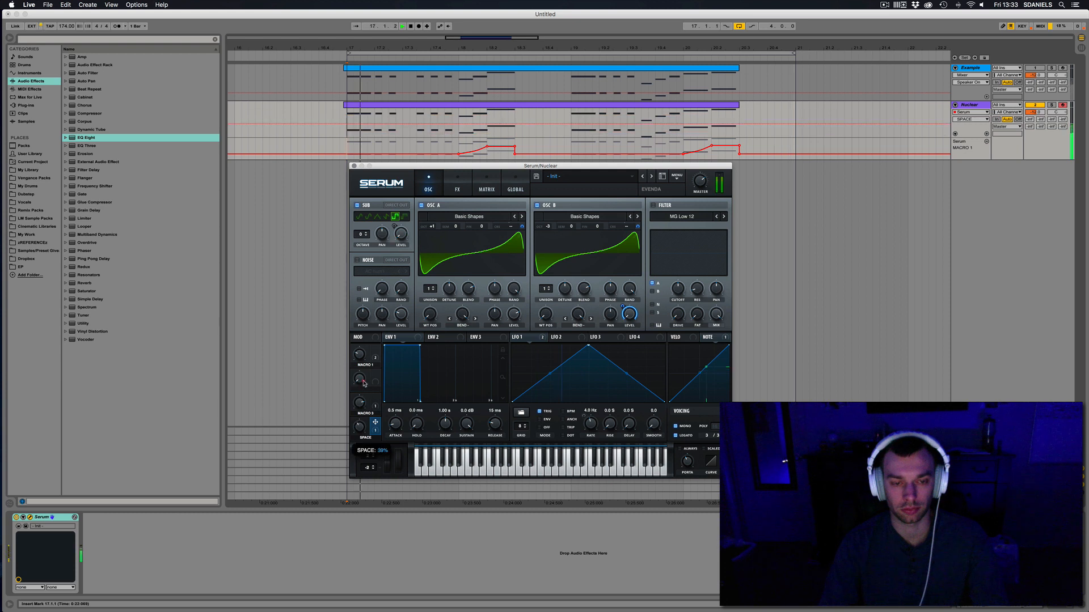
drag(373, 360, 368, 368)
key(space)
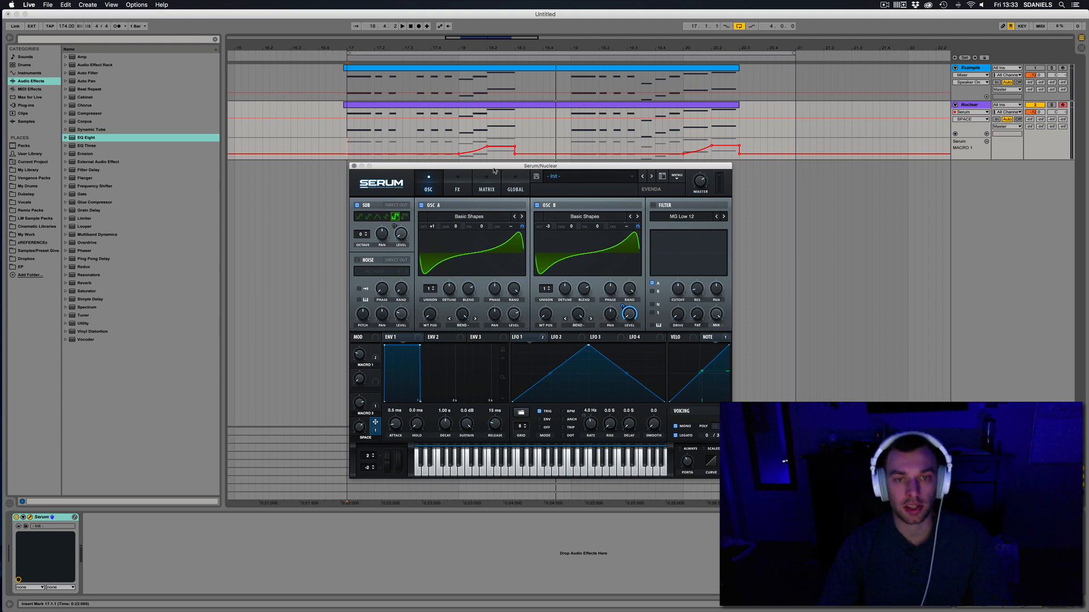
- Check the Macro 3 and Macro 4 assignments in the modulation matrix and return to the oscillator page
mouse_move(493, 170)
mouse_down()
mouse_move(503, 189)
mouse_move(493, 169)
mouse_up()
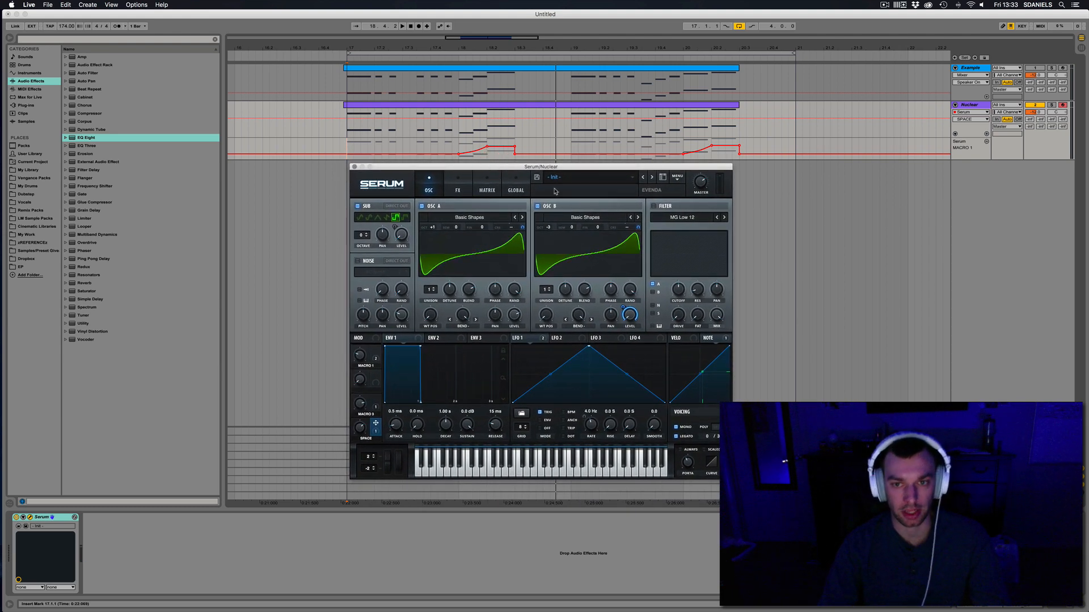
click(462, 183)
click(491, 186)
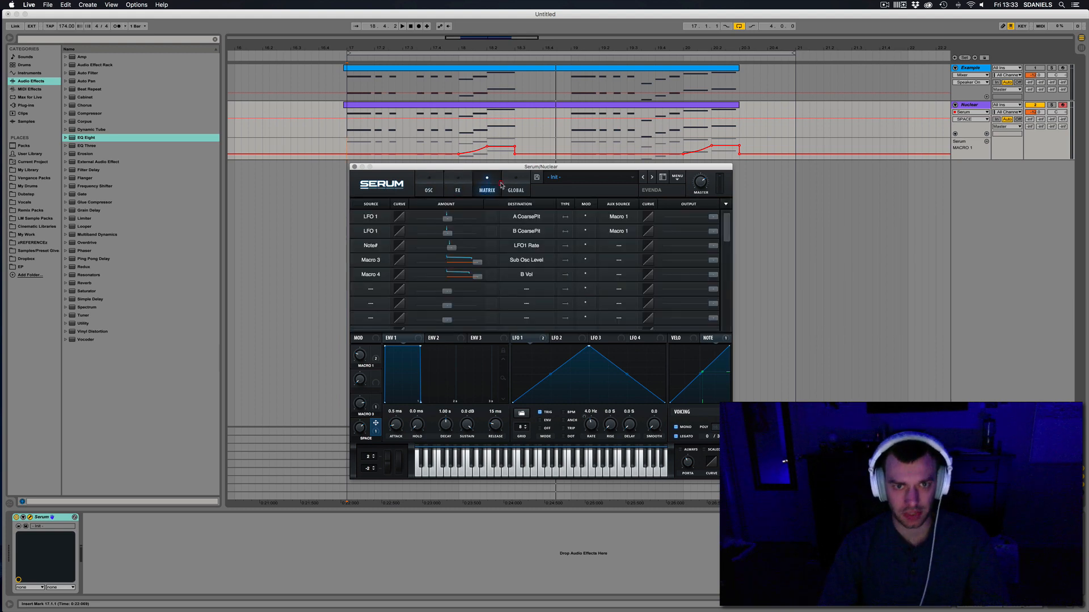
click(427, 187)
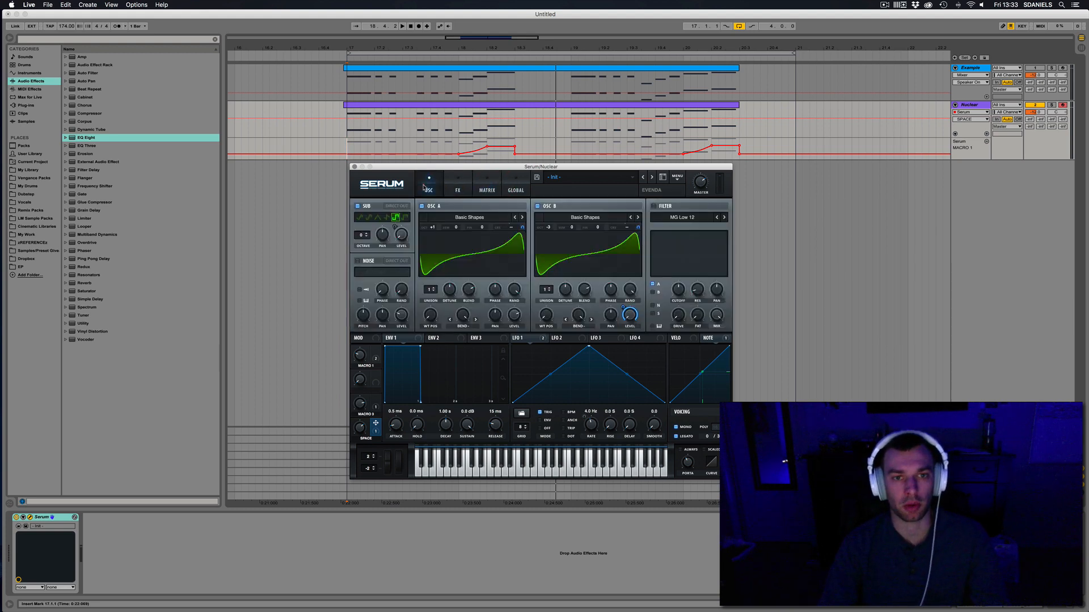
- Play the clip to hear the finished bass patch with its Macro 1 automation
drag(446, 166, 445, 165)
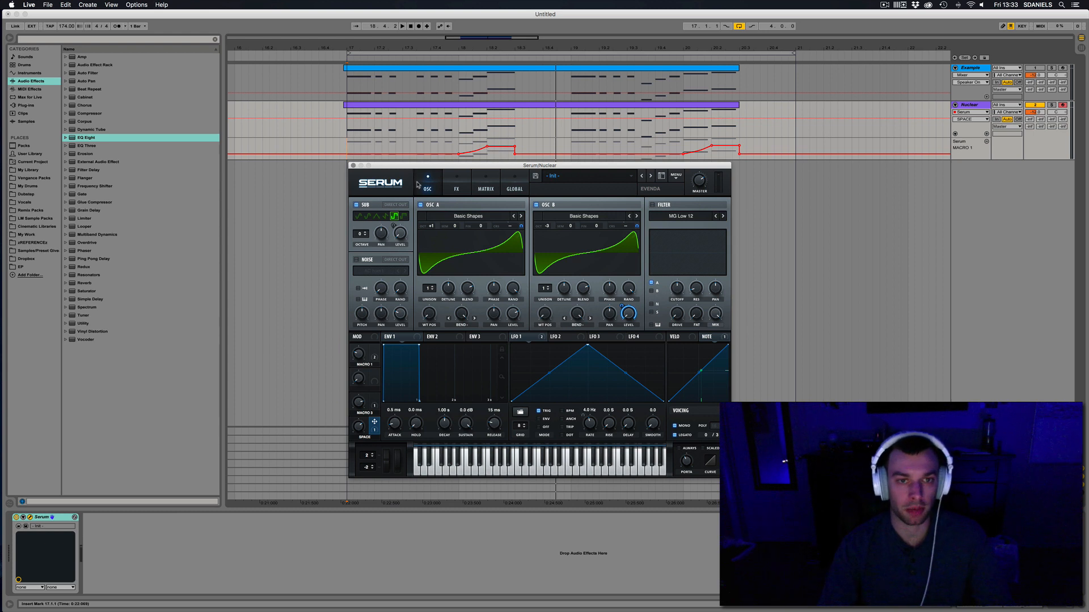
drag(393, 166, 393, 166)
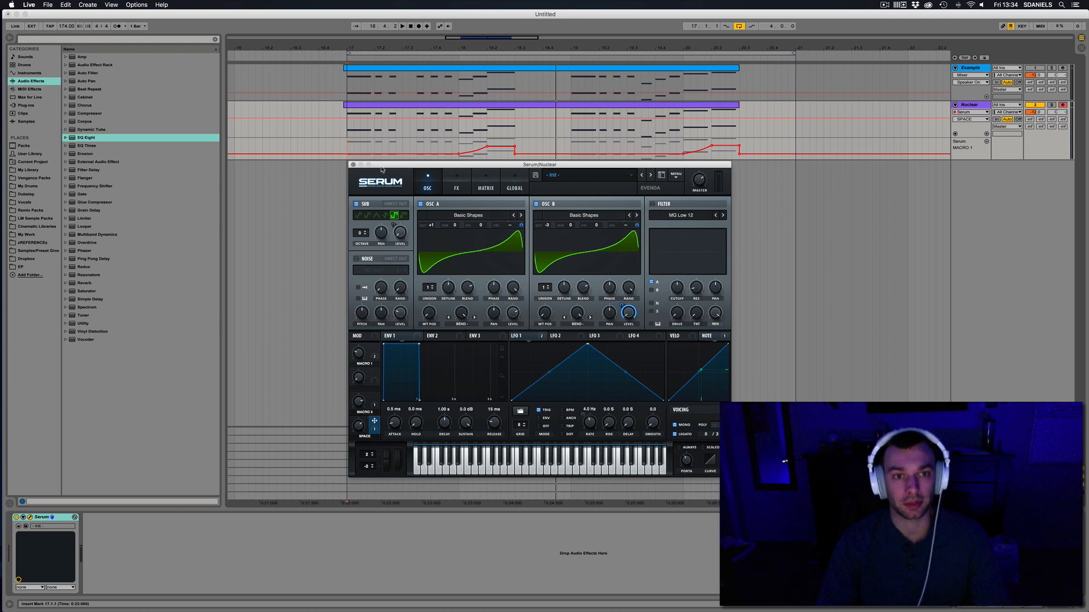
key(space)
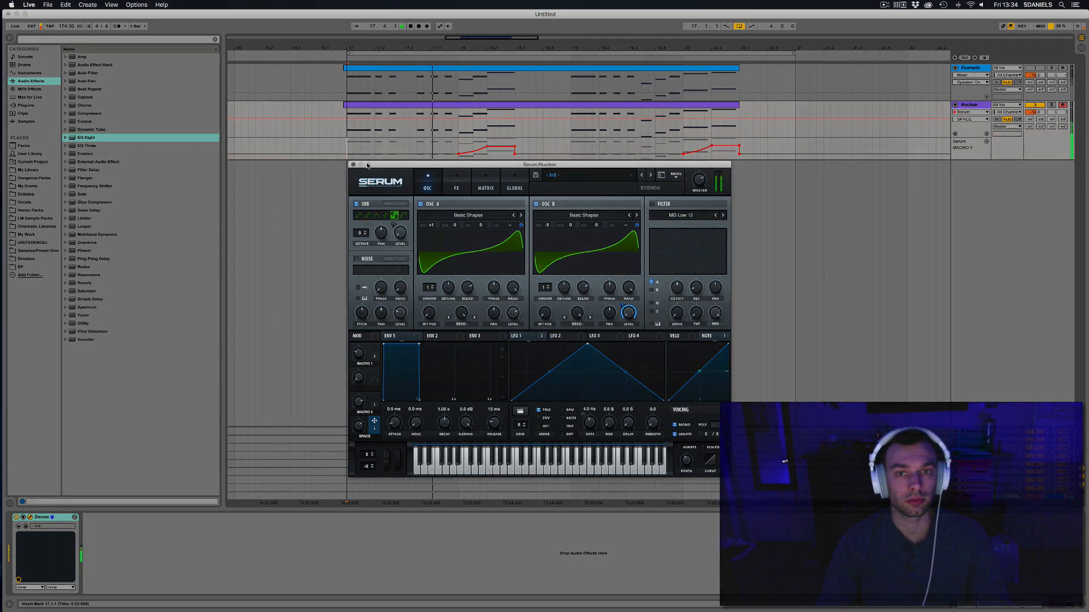